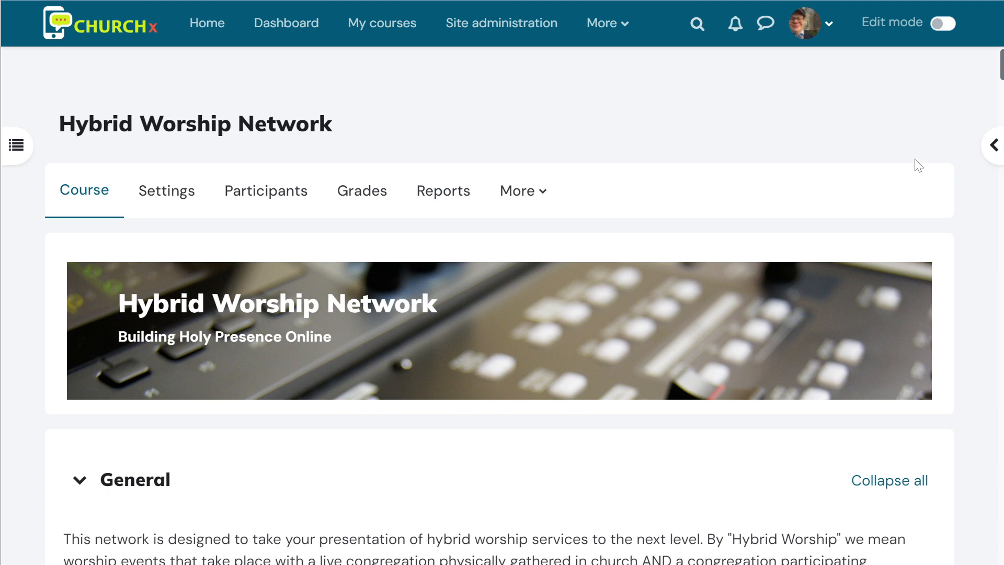
- Turn on edit mode and start adding a User Profile Update activity to the section above Discussion Forum
click(941, 24)
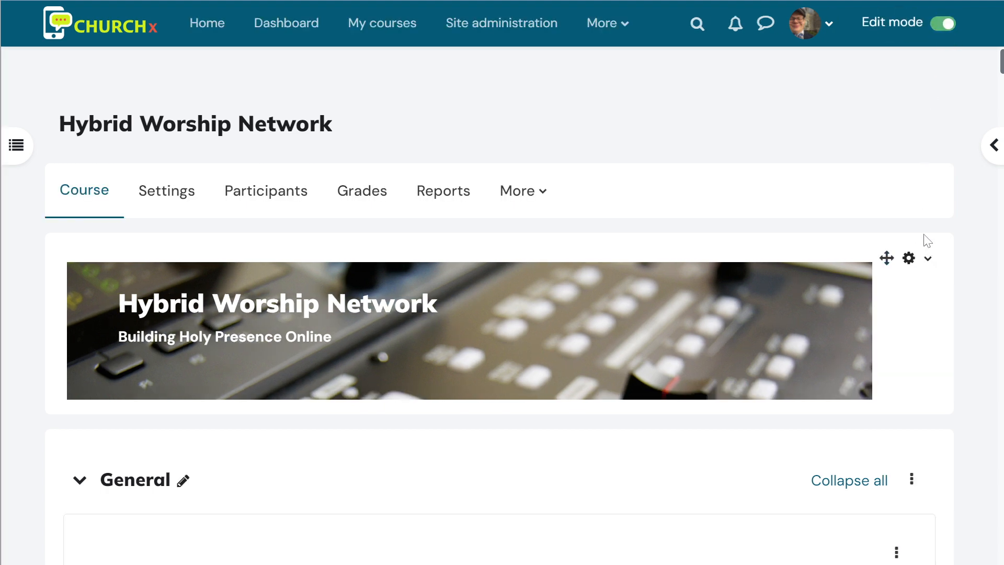
scroll(612, 302, down, 12)
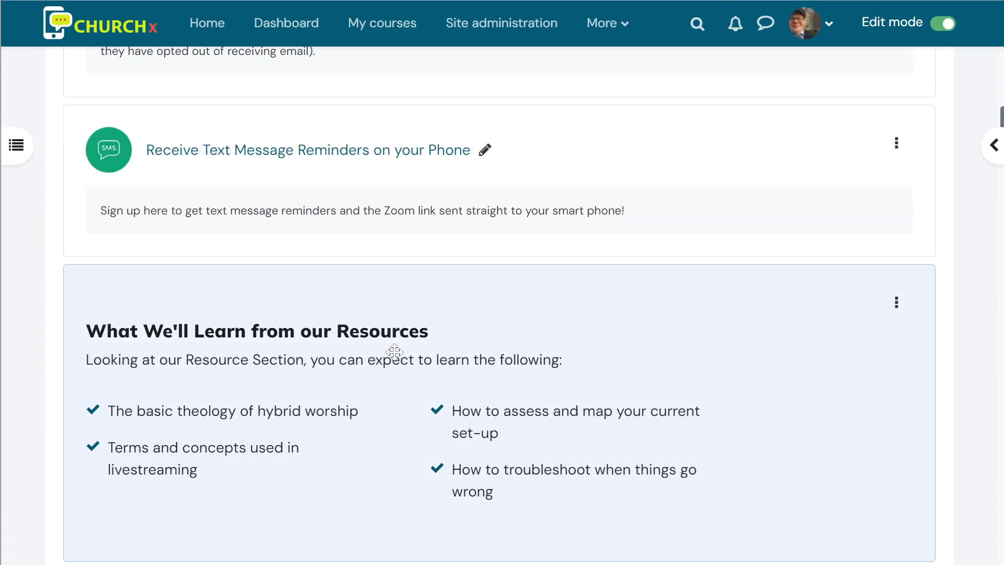
scroll(395, 348, down, 15)
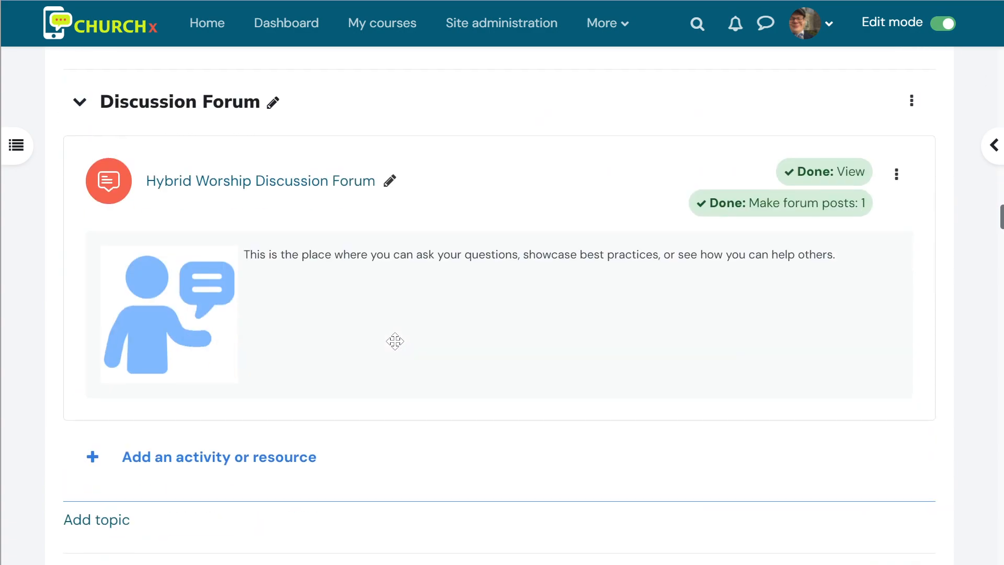
scroll(395, 341, up, 3)
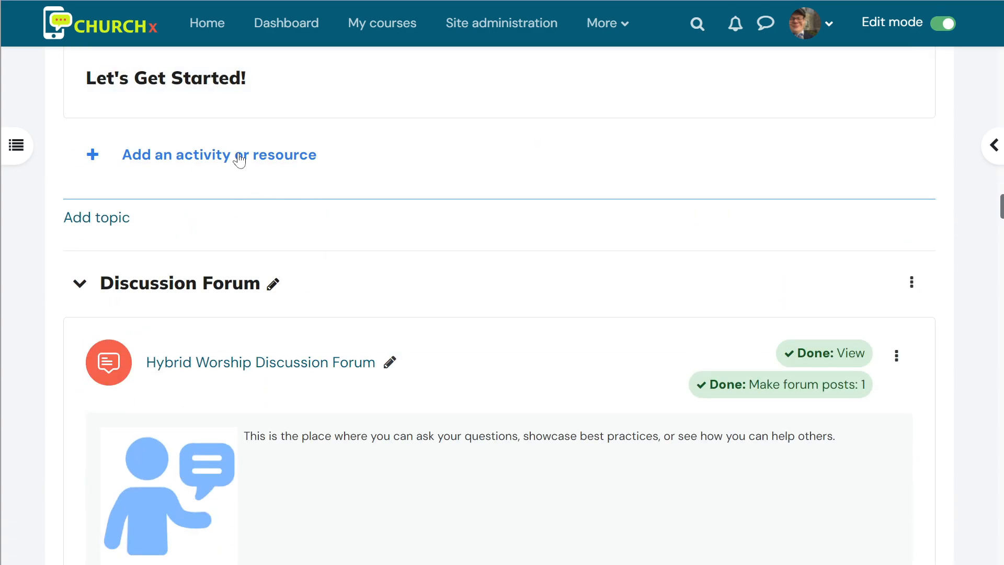
click(240, 160)
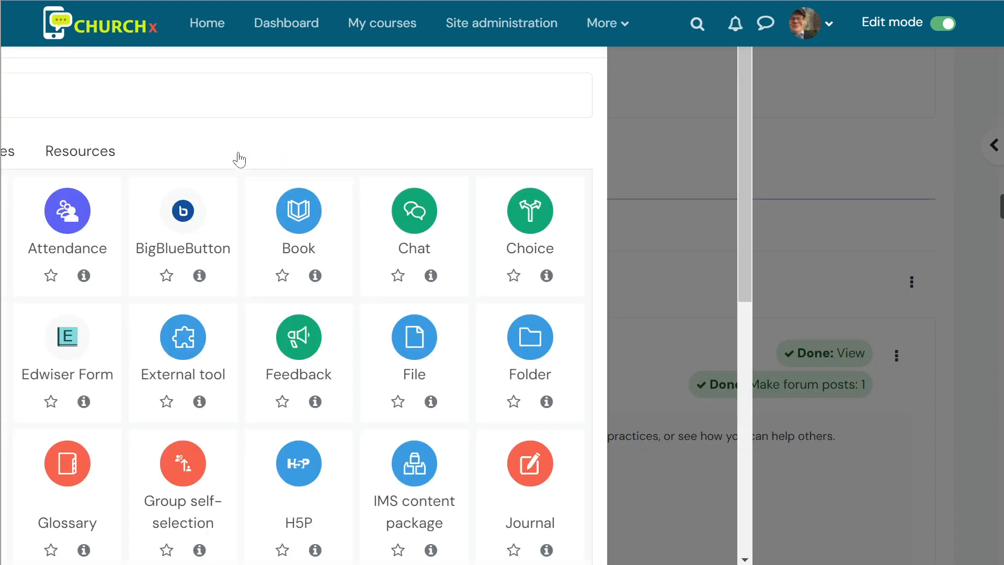
scroll(390, 384, down, 3)
scroll(390, 384, down, 5)
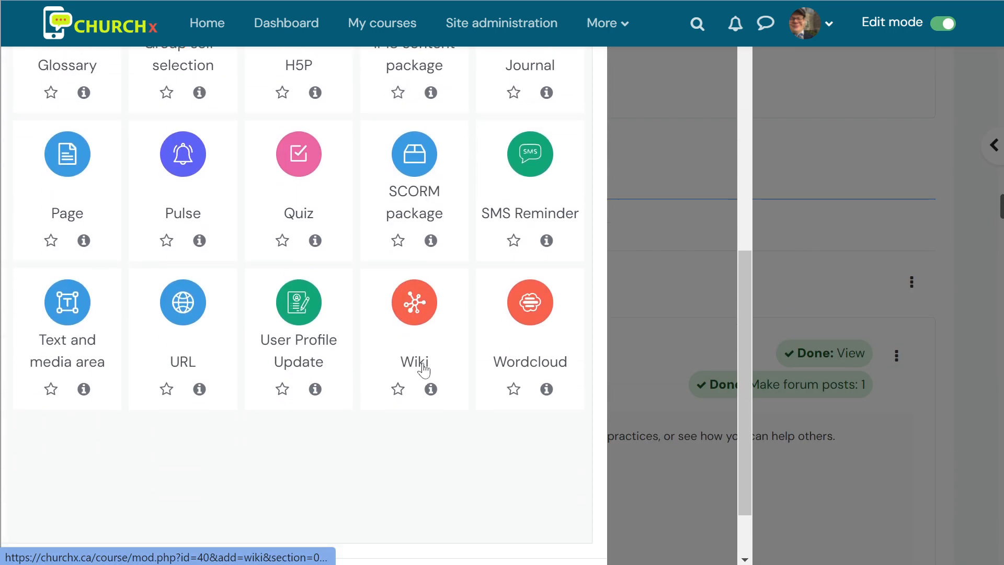
click(306, 317)
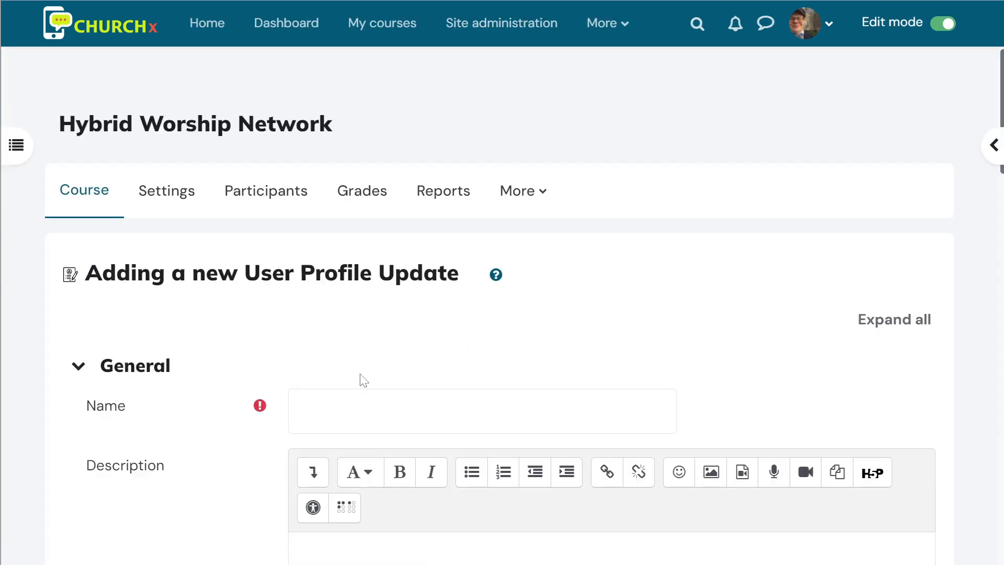
- Name the new activity "Please tell us about yourself"
scroll(444, 317, down, 4)
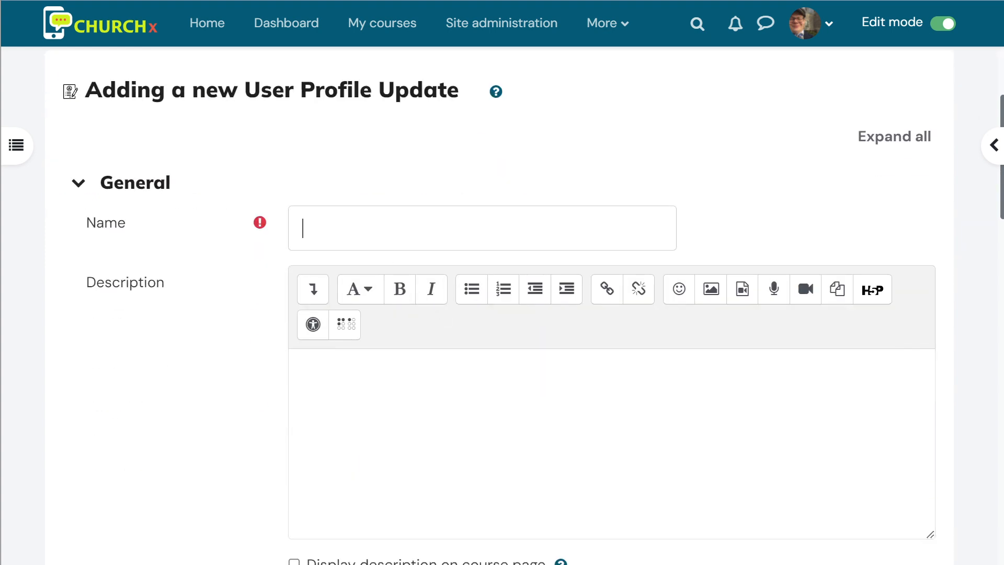
text(Please te)
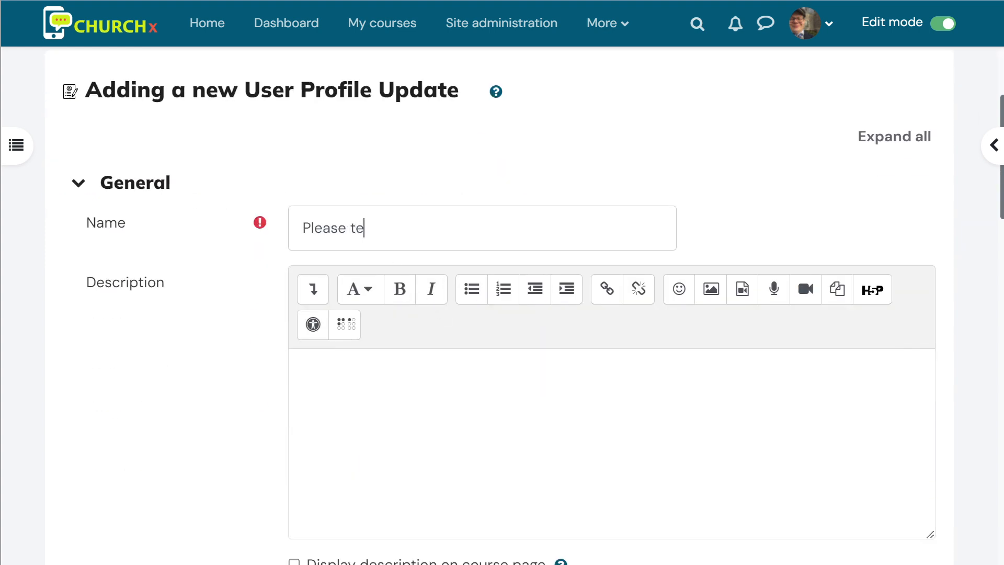
text(ll us about yourself)
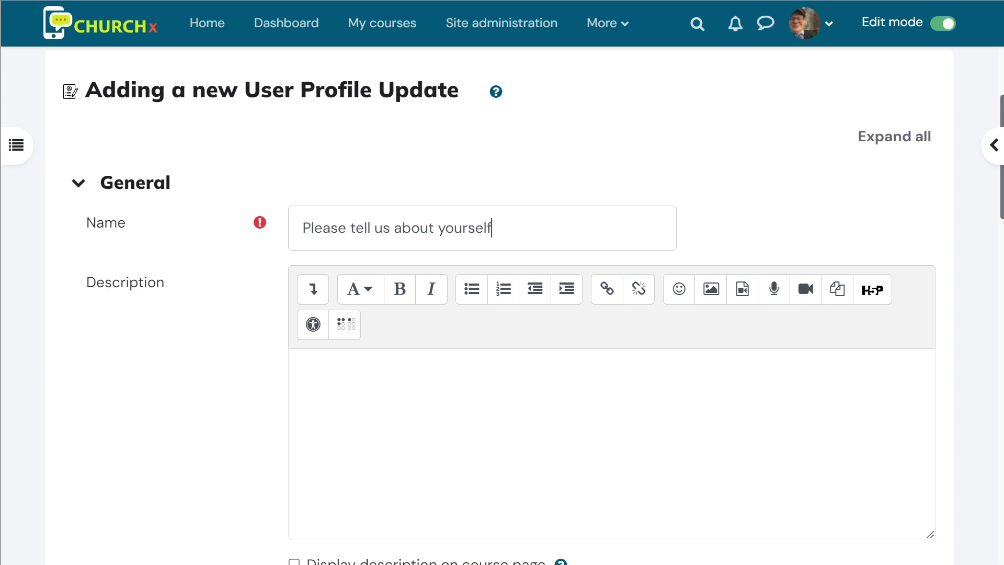
- Enter the description "We like to know where you are and the context of your ministry. Click here to update your information."
scroll(643, 274, down, 2)
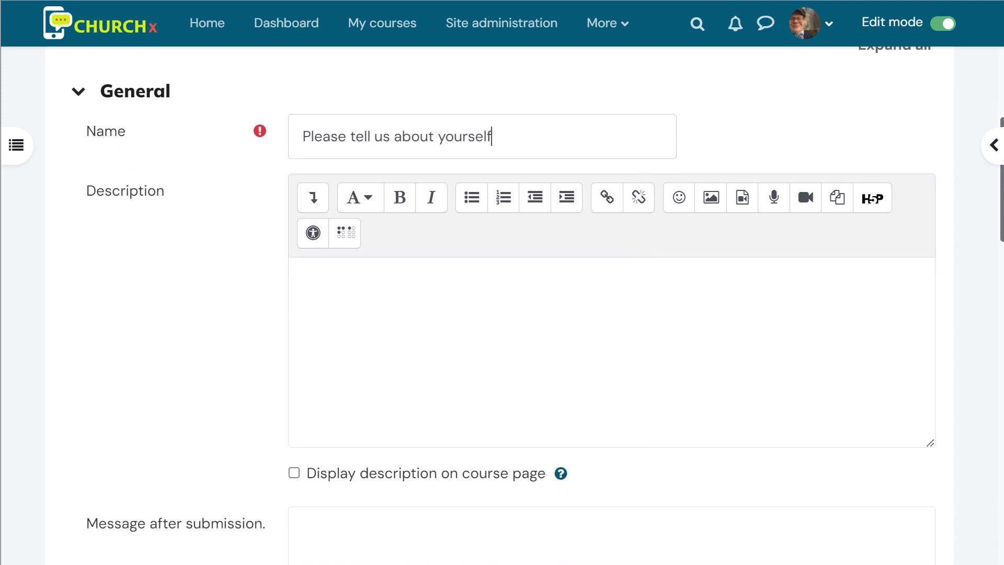
click(302, 278)
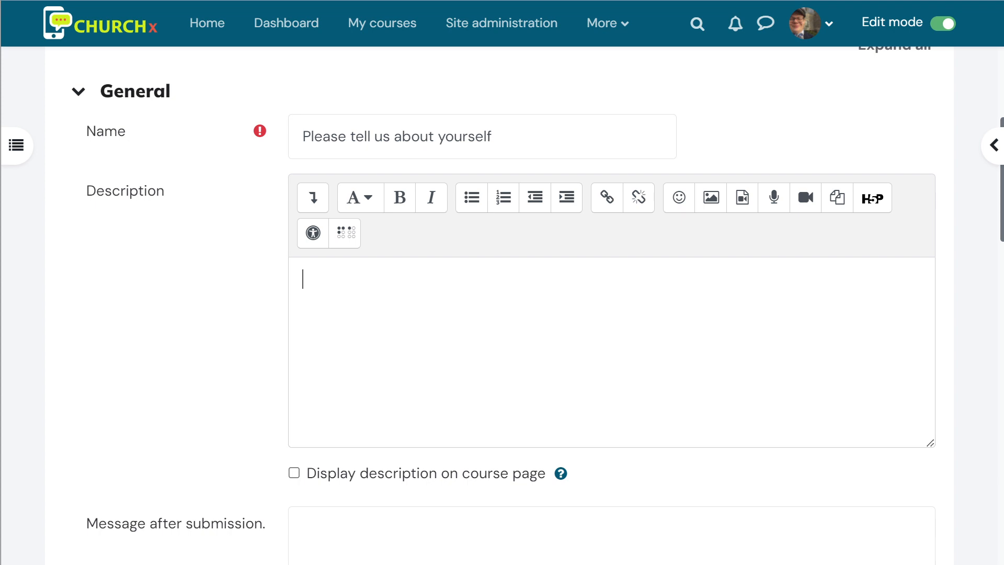
text(We like to know where you are and )
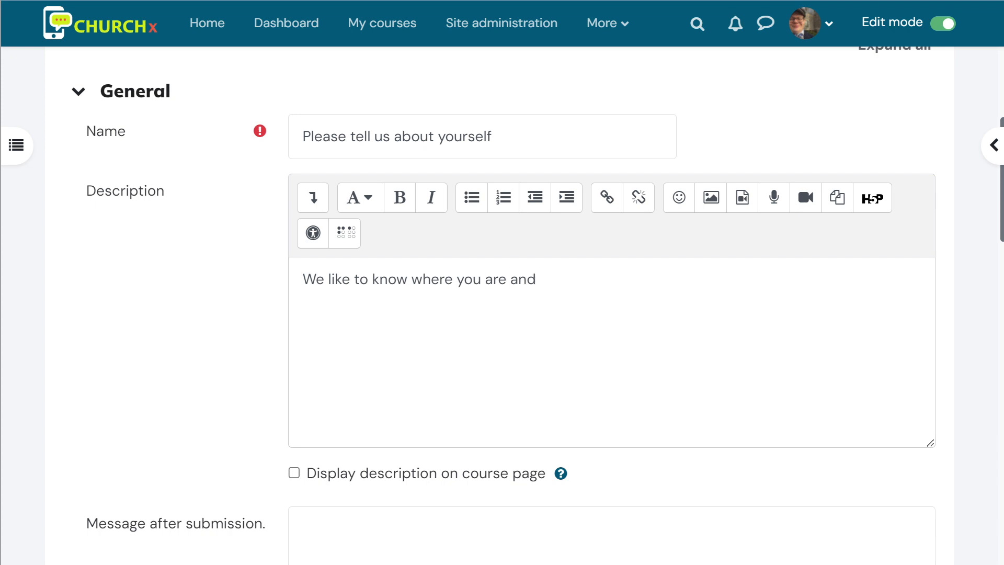
text(the context of yoru mini)
key(BackSpace)
key(BackSpace)
key(BackSpace)
key(BackSpace)
key(BackSpace)
key(BackSpace)
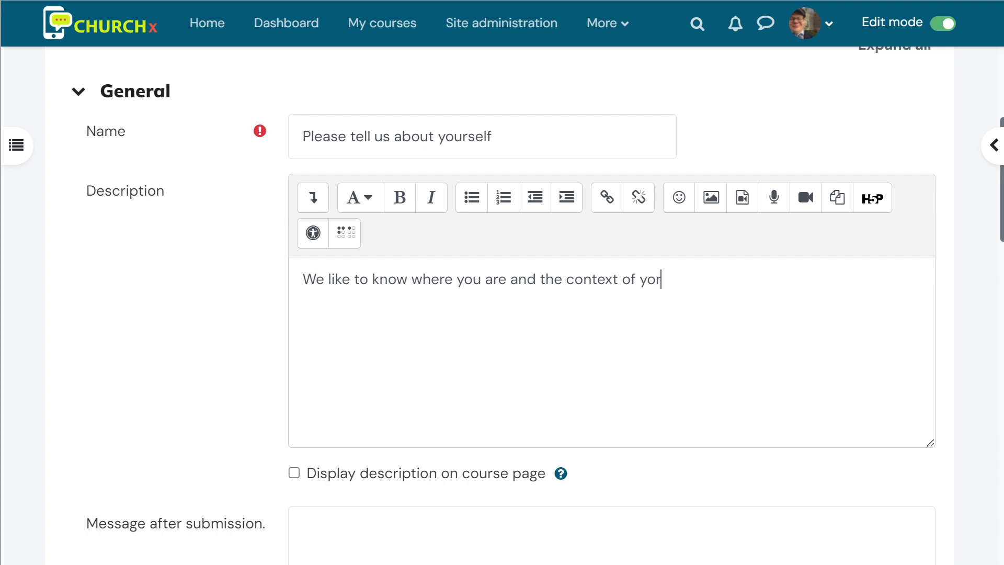
key(BackSpace)
text(ur minin)
key(BackSpace)
text(stry. Click he)
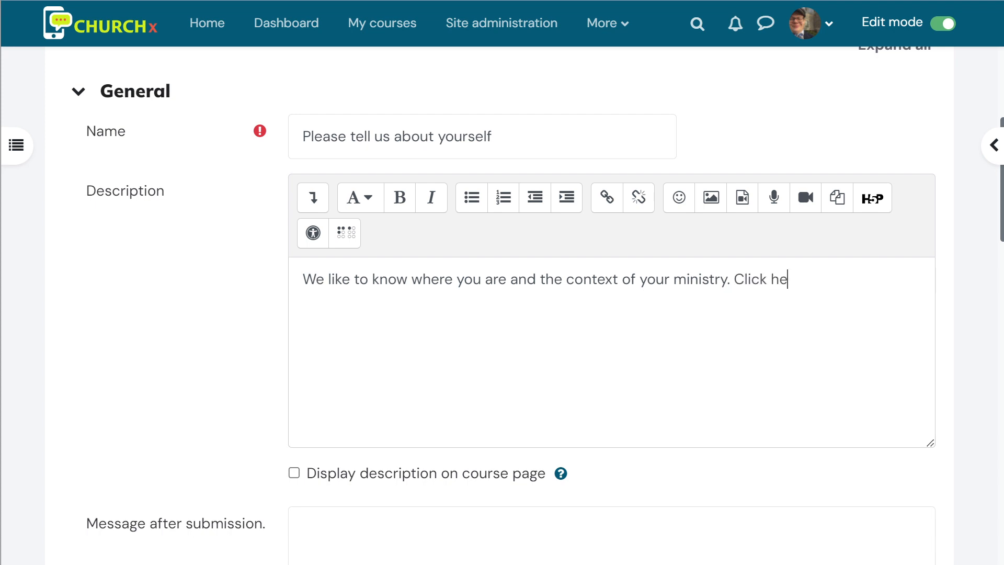
text(re to update your inofrmha)
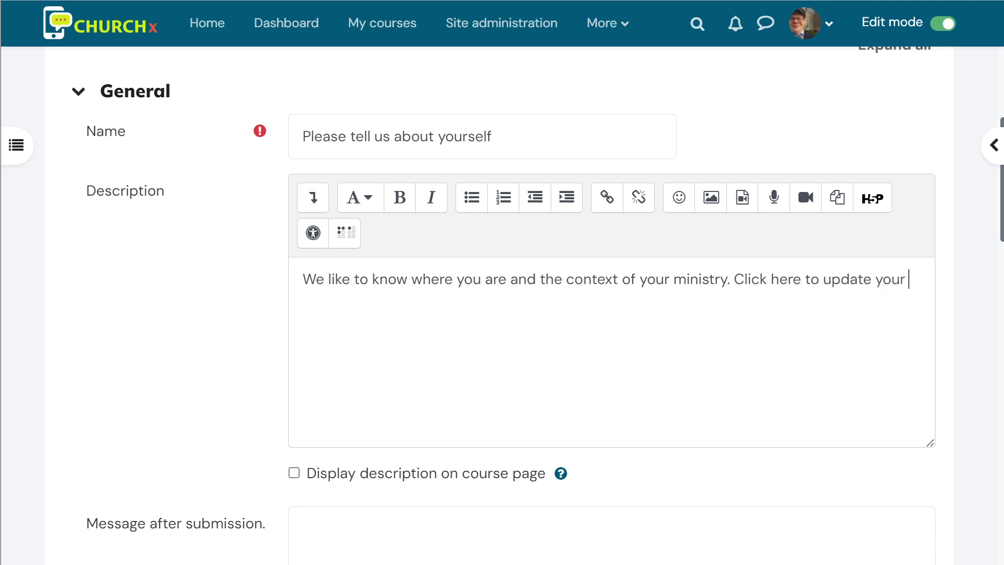
key(BackSpace)
key(BackSpace)
key(BackSpace)
key(BackSpace)
key(BackSpace)
key(BackSpace)
key(BackSpace)
key(BackSpace)
text(information.)
- Set the activity's description to display on the course page
click(294, 474)
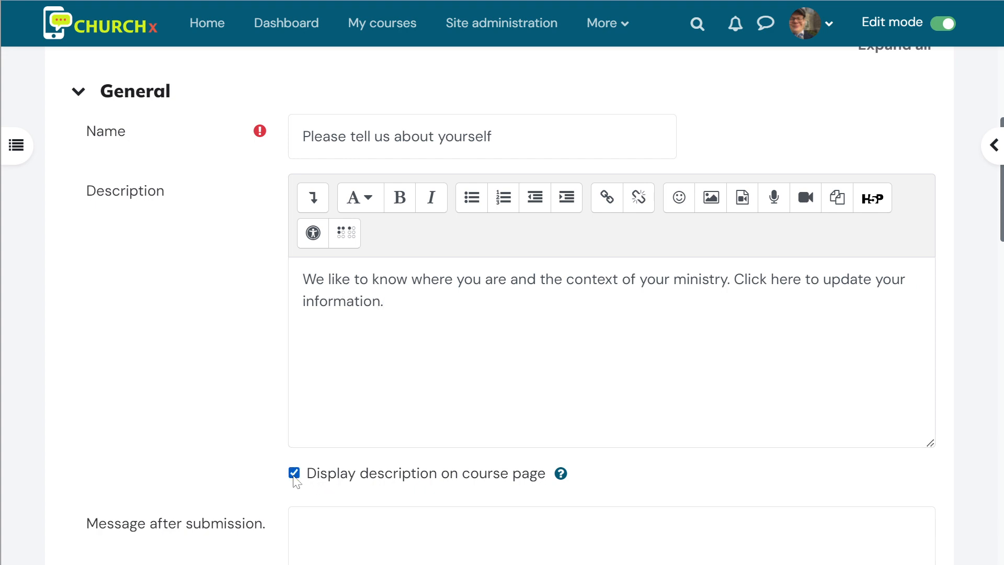
drag(385, 301, 301, 279)
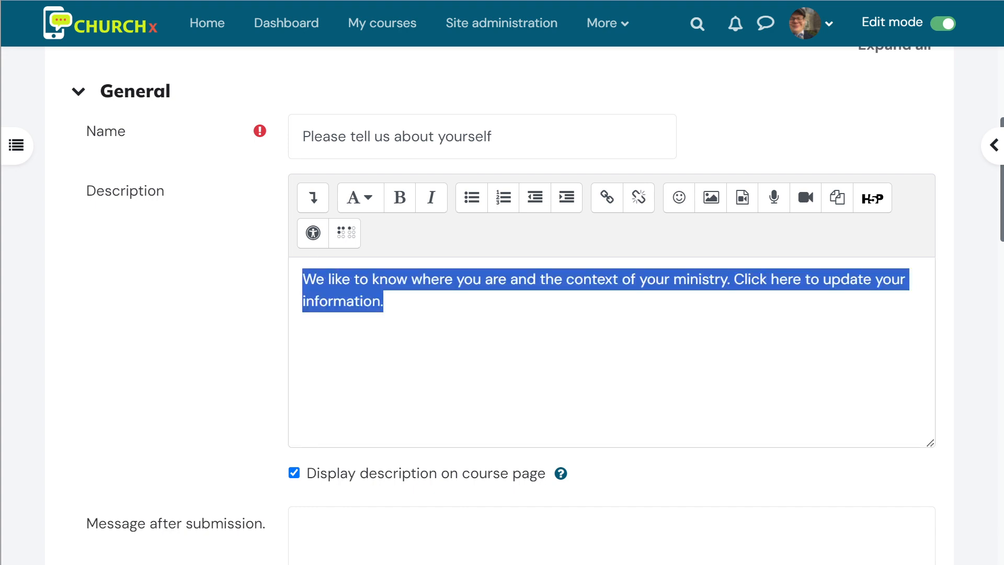
click(384, 302)
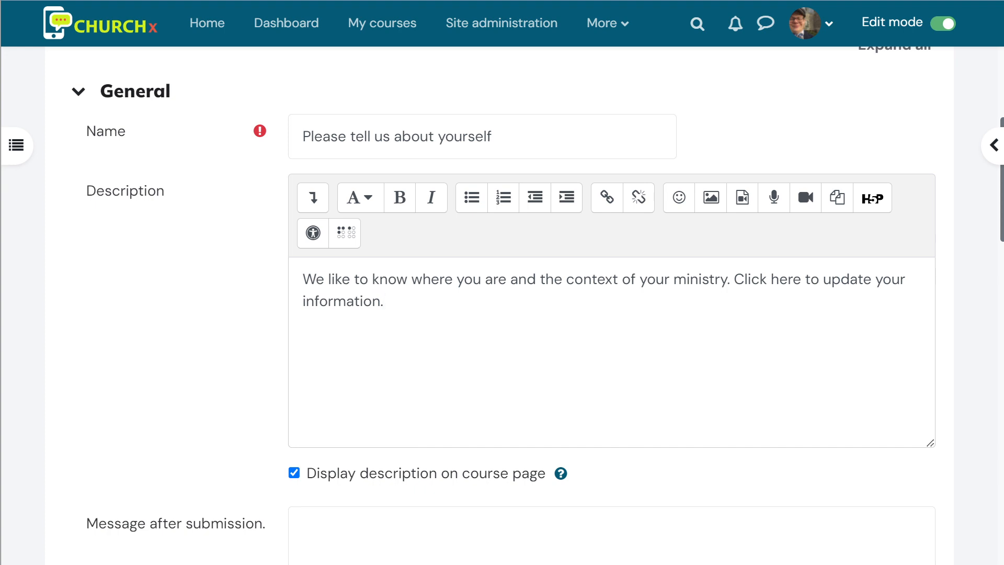
- Set the message after submission to "Thank you for updating your profile!"
scroll(531, 289, down, 3)
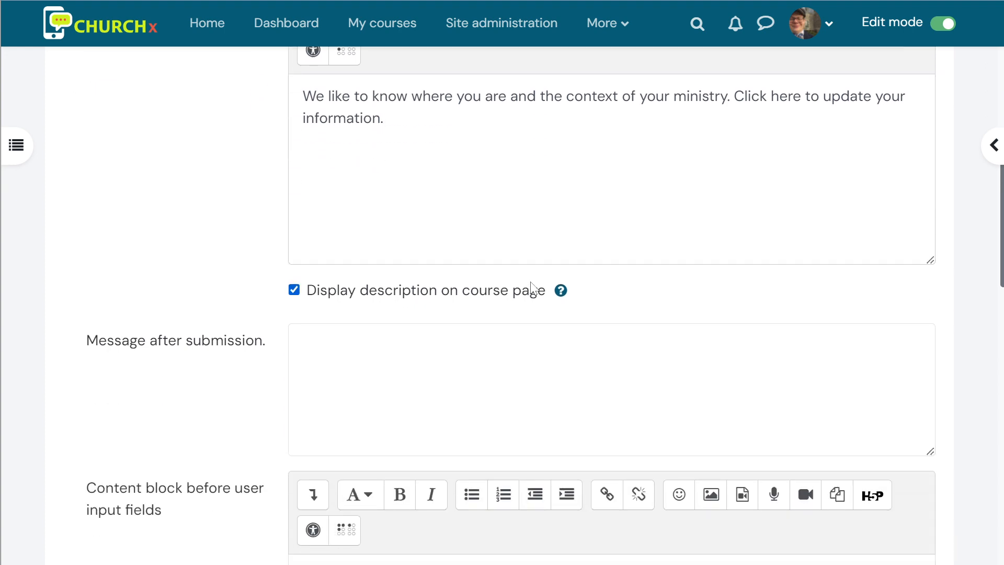
scroll(531, 289, down, 2)
scroll(531, 289, down, 2)
click(302, 200)
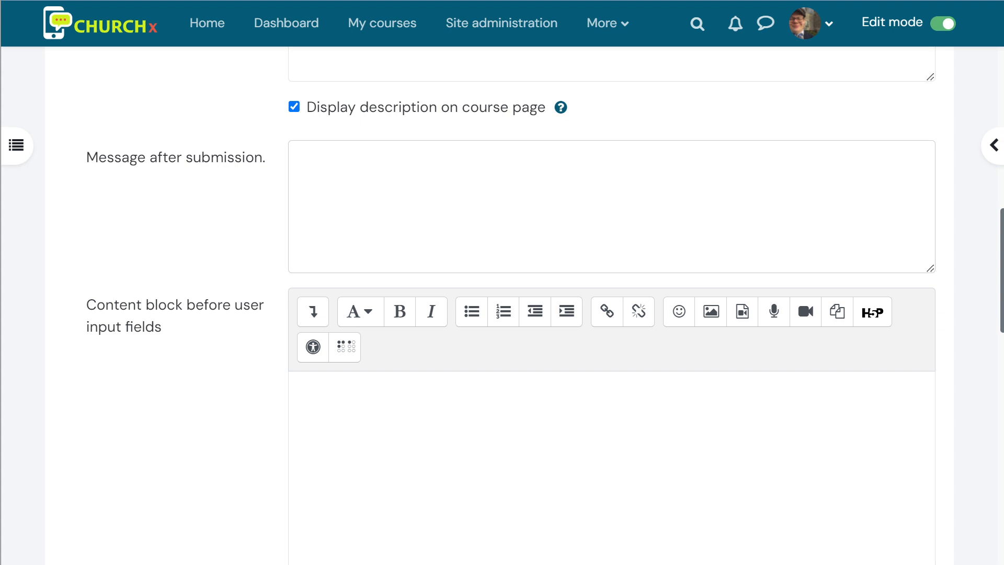
text(Thank you for updating your )
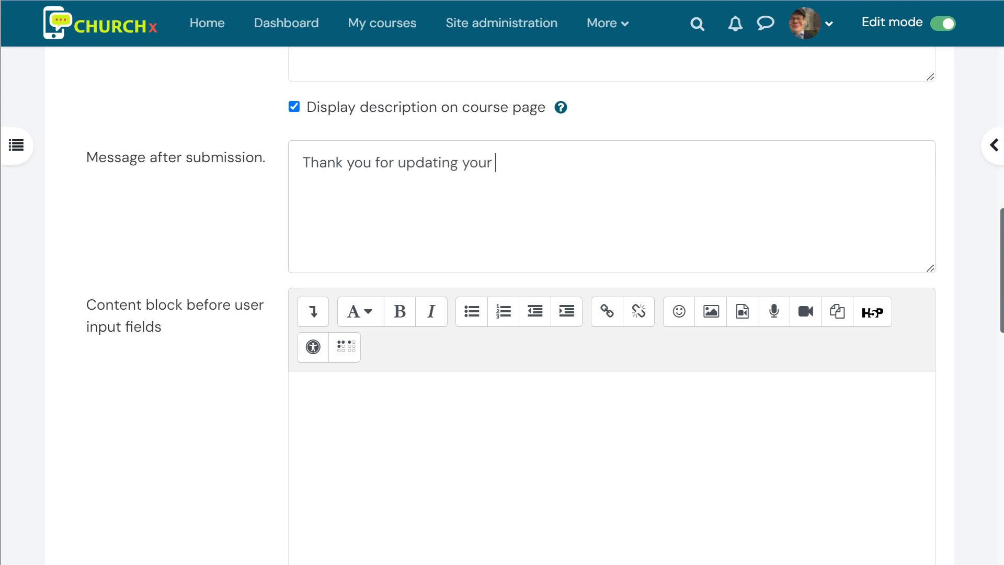
text(profile!)
- Fill the content block before user input fields with "We never share your personal information with third parties, but knowing more about you helps us serve you better."
scroll(507, 255, down, 2)
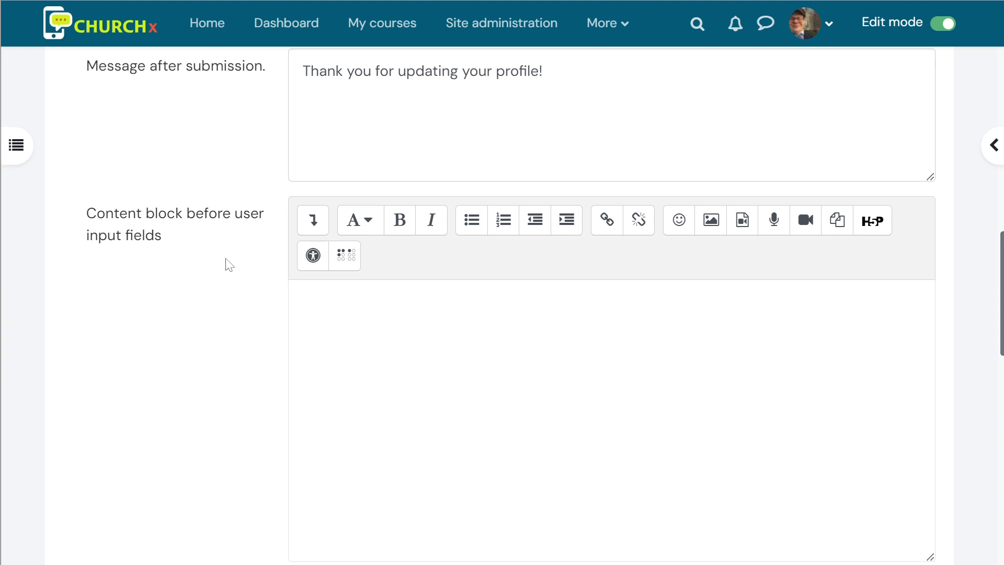
scroll(226, 263, down, 2)
scroll(246, 258, down, 1)
scroll(268, 253, up, 1)
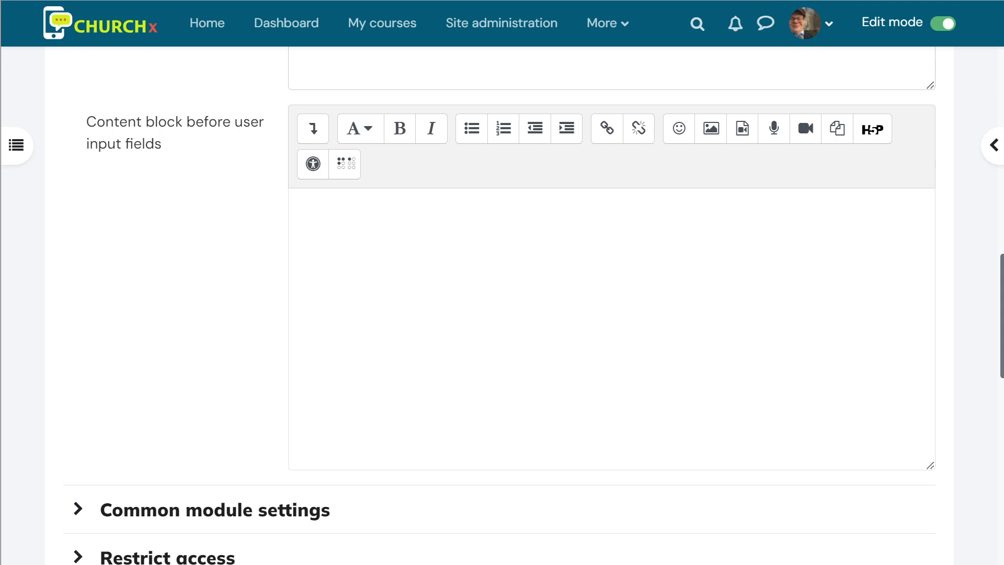
click(303, 210)
text(W)
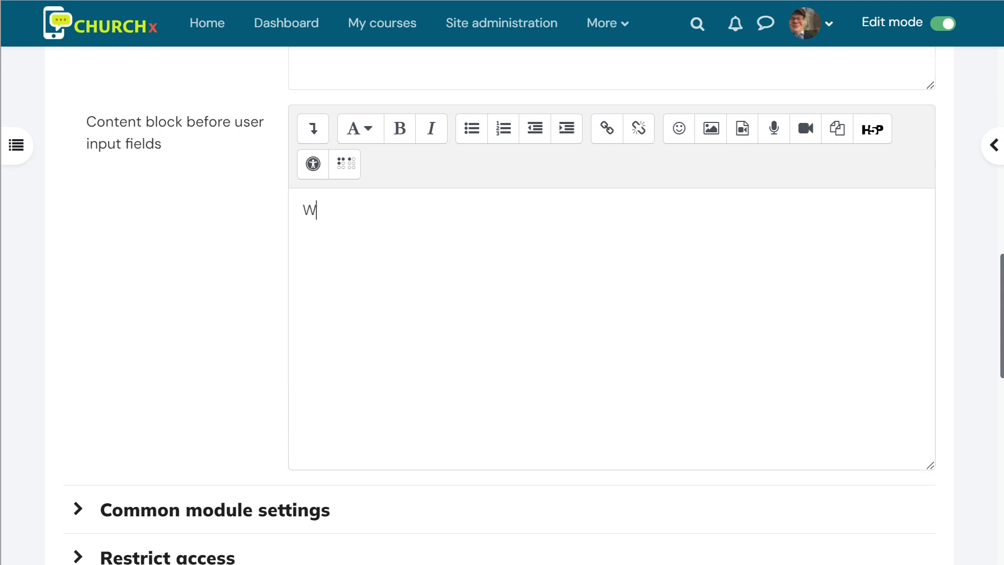
text(e never share your personal fin)
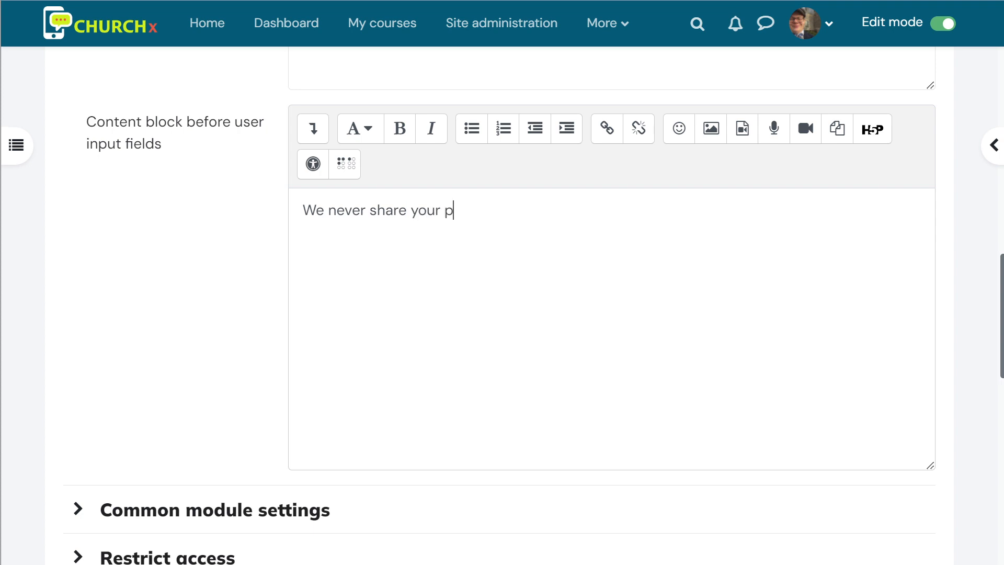
key(BackSpace)
key(BackSpace)
key(BackSpace)
text(information with third p)
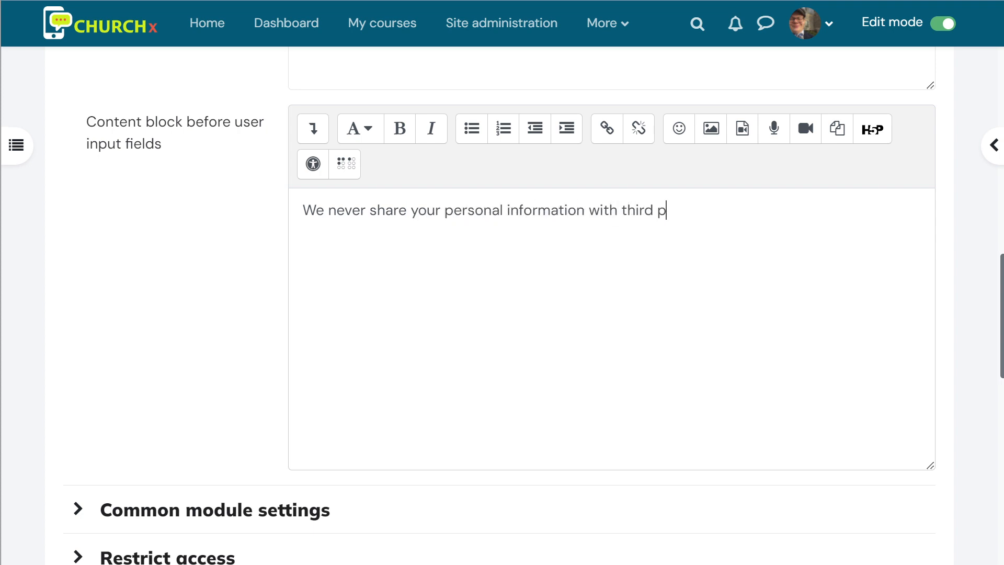
text(arties, but ha)
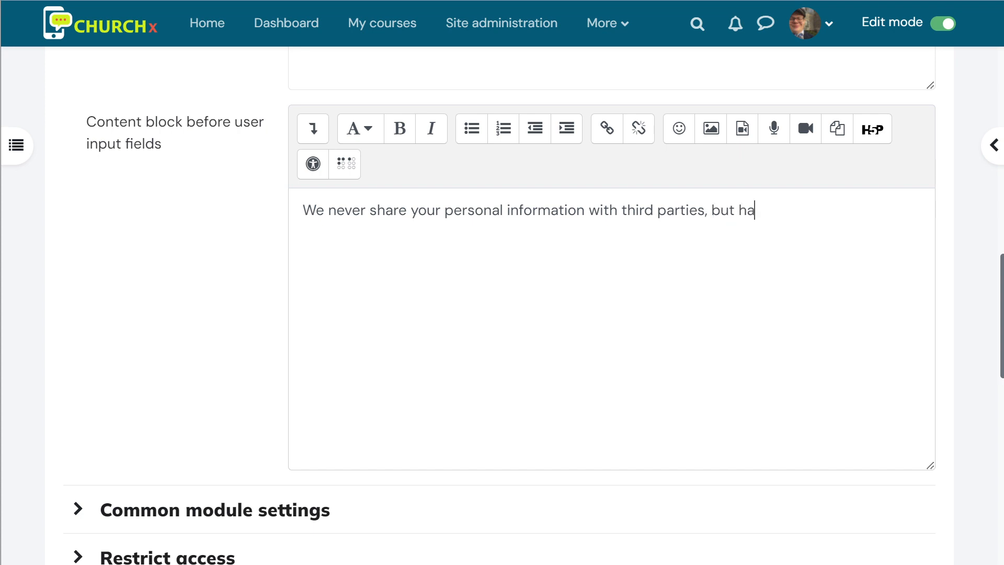
key(BackSpace)
key(BackSpace)
text(knowing y)
key(BackSpace)
text(moer about)
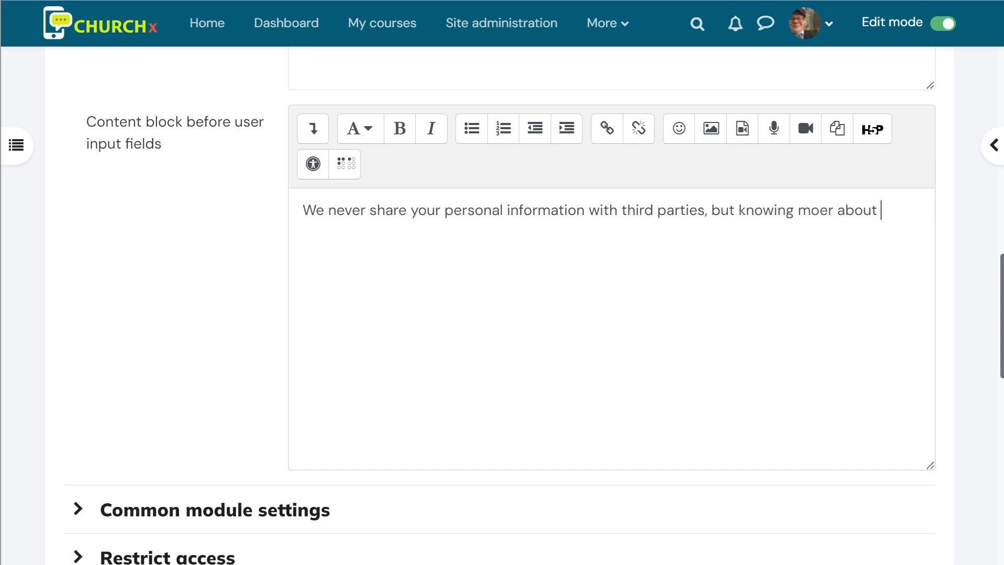
key(BackSpace)
key(BackSpace)
key(BackSpace)
key(BackSpace)
key(BackSpace)
key(BackSpace)
key(BackSpace)
key(BackSpace)
text(re abotu you)
key(BackSpace)
key(BackSpace)
key(BackSpace)
key(BackSpace)
key(BackSpace)
key(BackSpace)
text(ut you help )
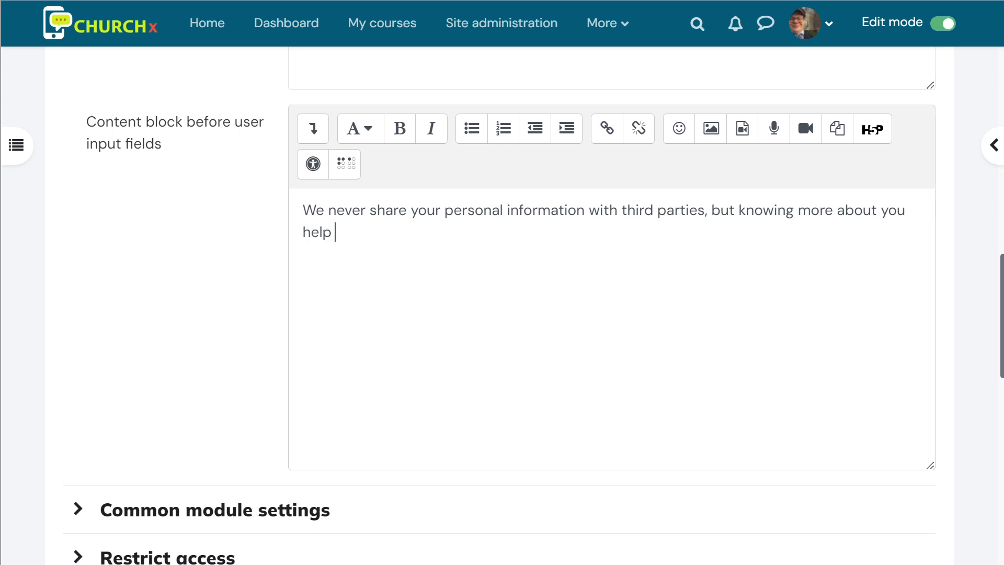
text(s us serve you better.)
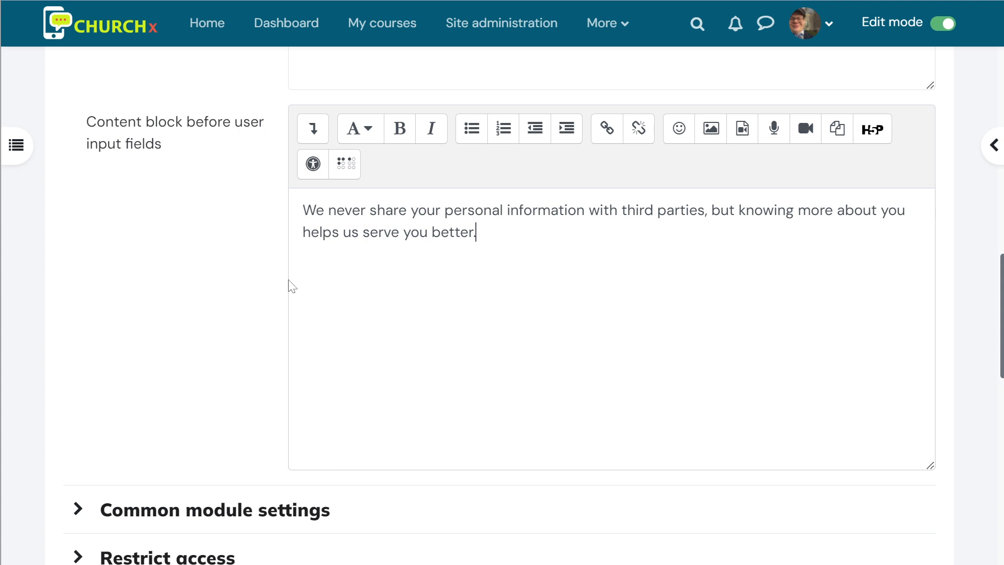
- Look over the activity's common module settings and its access restriction options
scroll(288, 283, down, 4)
scroll(326, 360, down, 5)
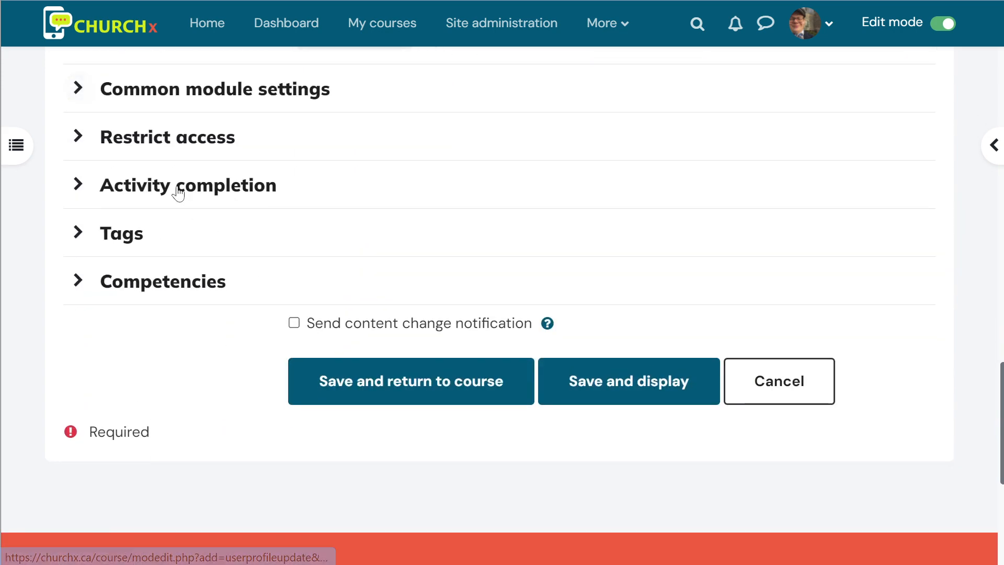
click(78, 89)
click(78, 89)
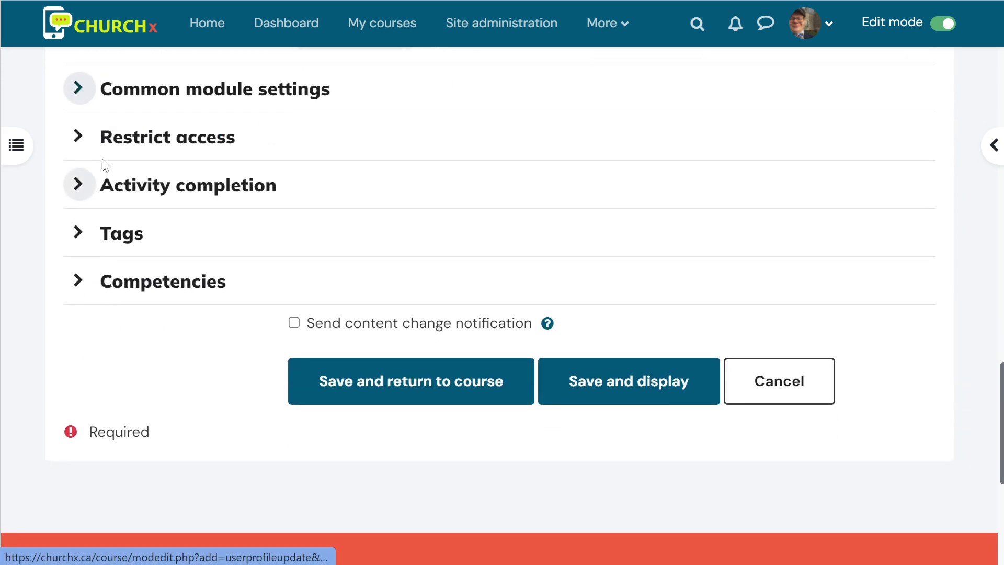
click(101, 157)
scroll(101, 157, down, 1)
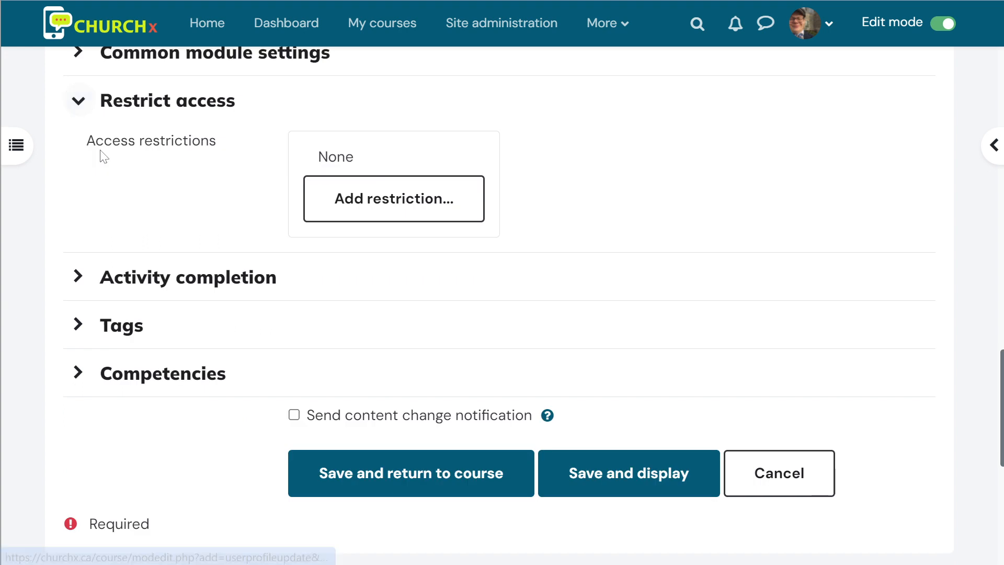
click(157, 103)
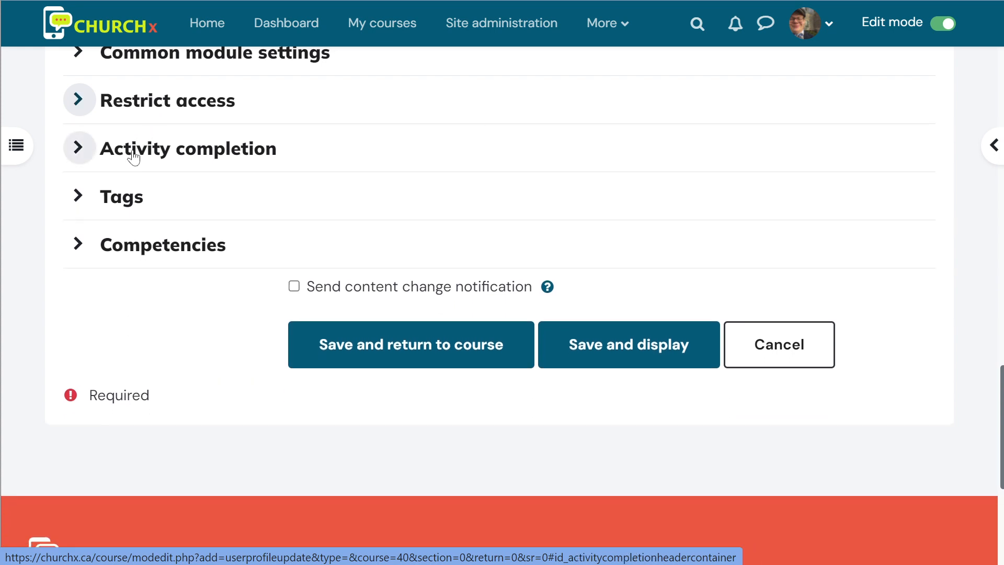
- Look over the activity completion settings and the available completion tracking options
click(134, 157)
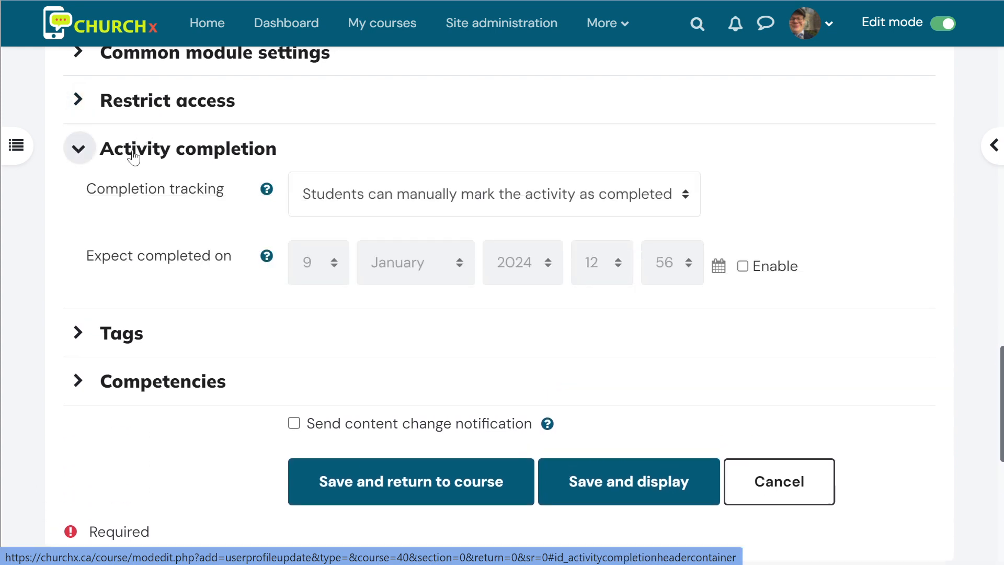
click(309, 202)
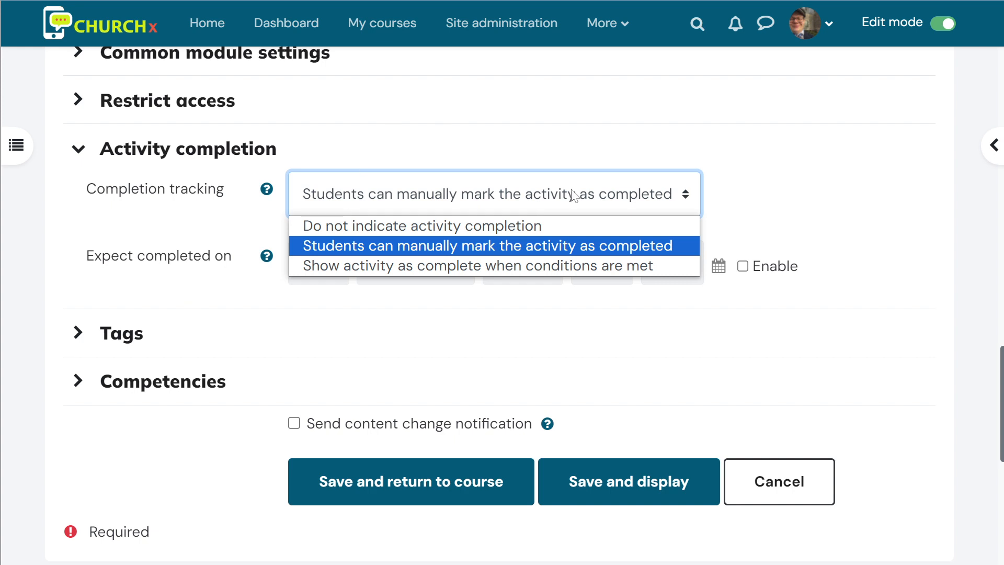
click(757, 156)
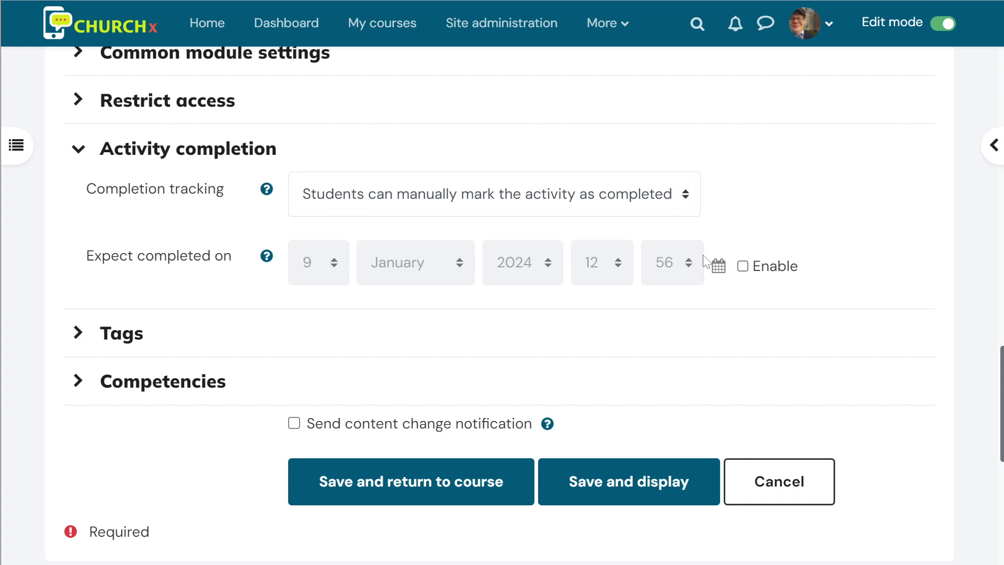
- Save the activity and display its page to review it
scroll(534, 304, down, 2)
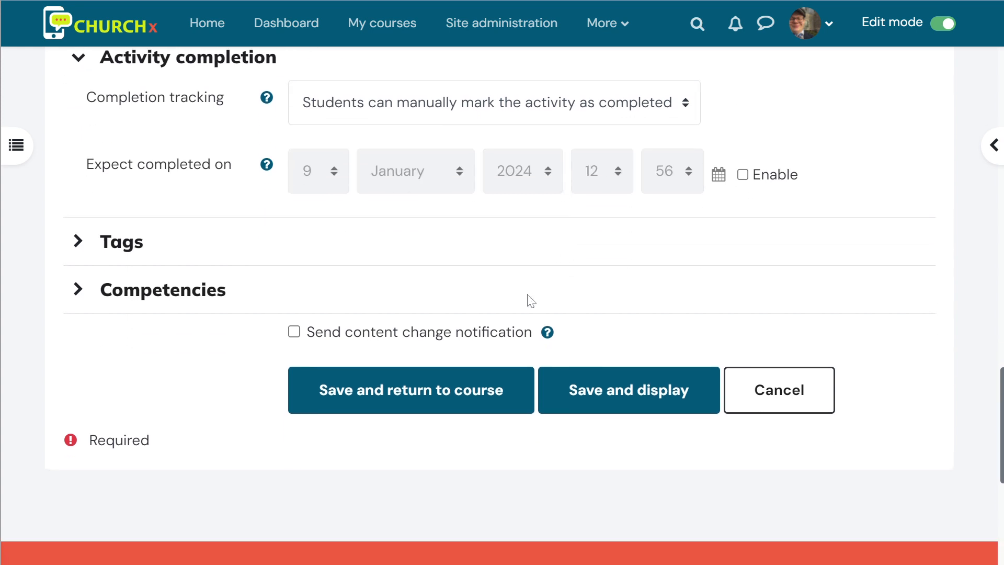
click(632, 402)
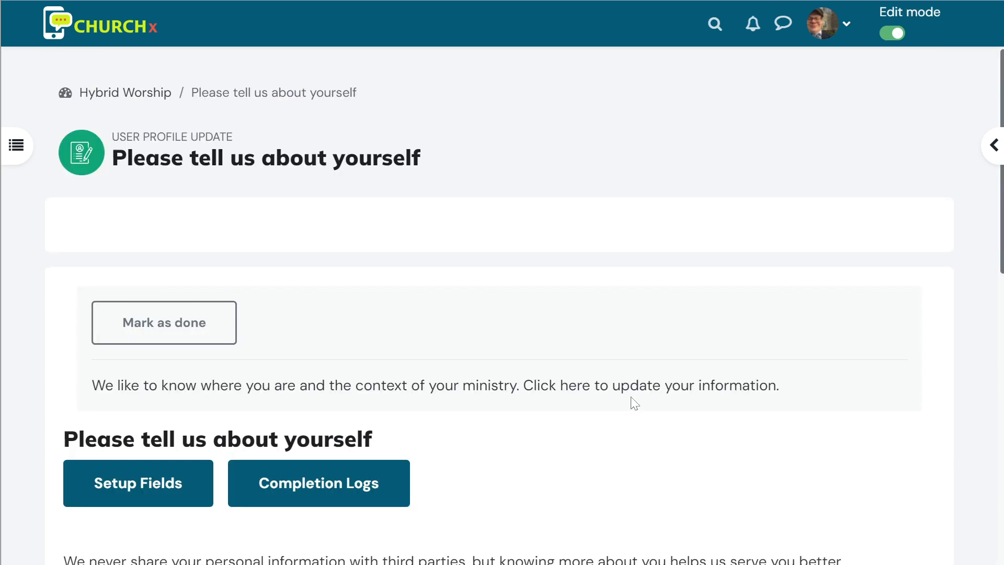
scroll(538, 365, down, 3)
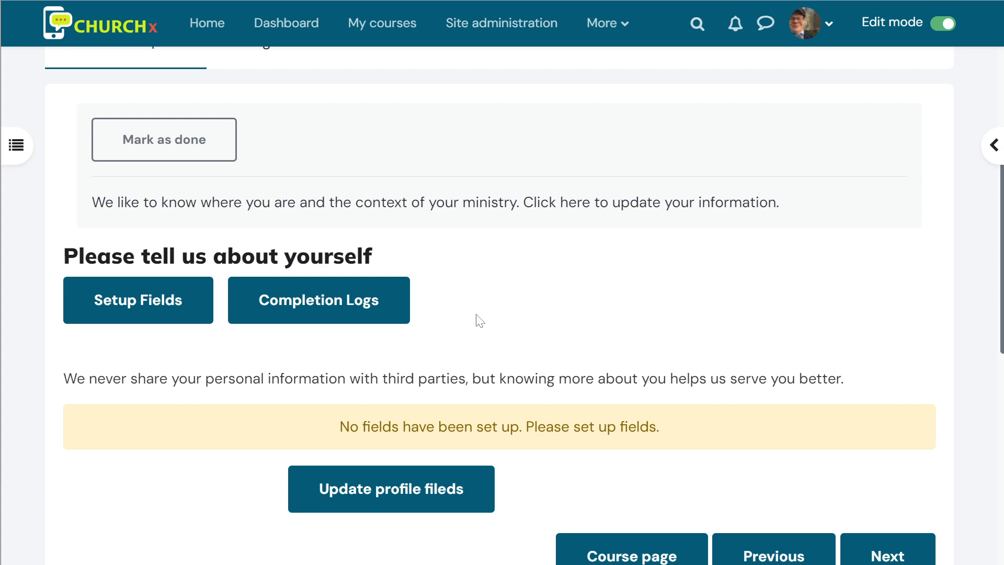
scroll(489, 302, down, 3)
scroll(641, 328, up, 2)
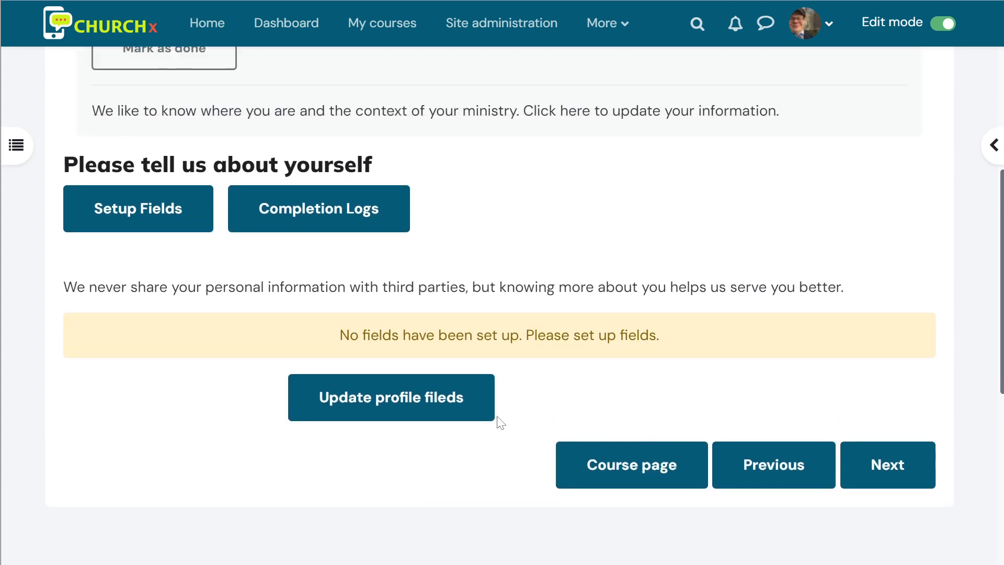
- Open the field setup and add Your Title as a non-required text field without a question prompt
click(163, 224)
scroll(266, 369, down, 3)
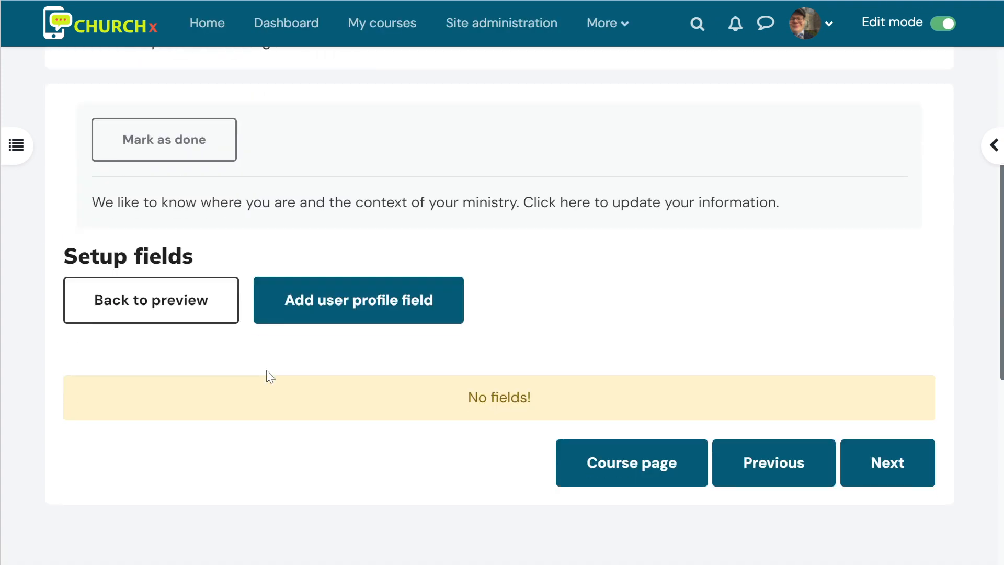
scroll(311, 375, down, 2)
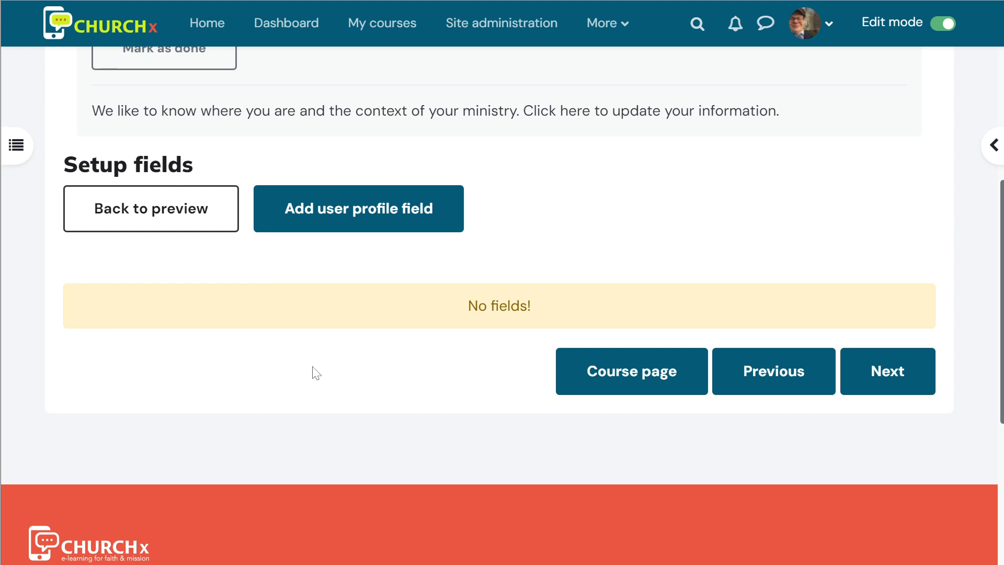
click(320, 205)
scroll(423, 309, down, 3)
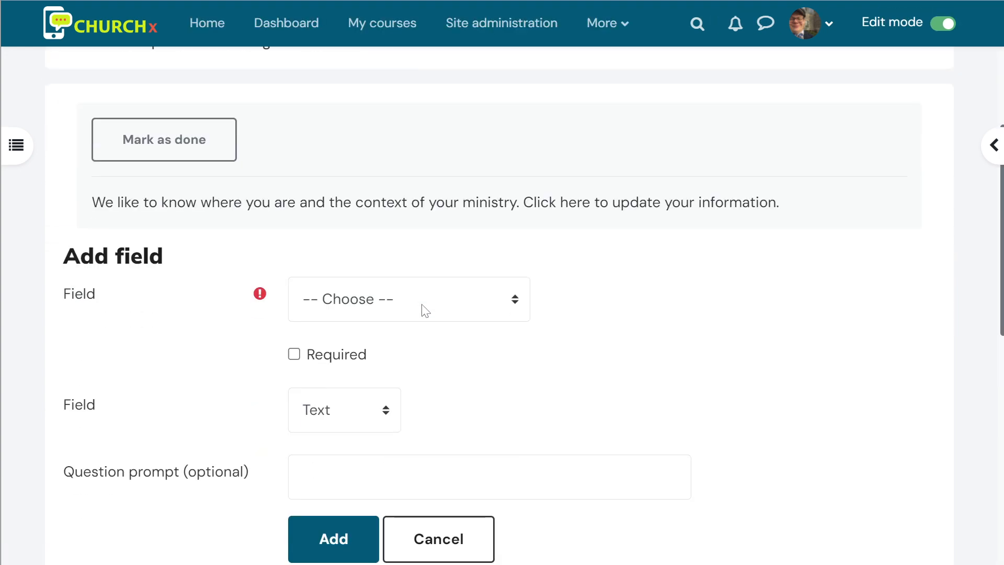
click(446, 307)
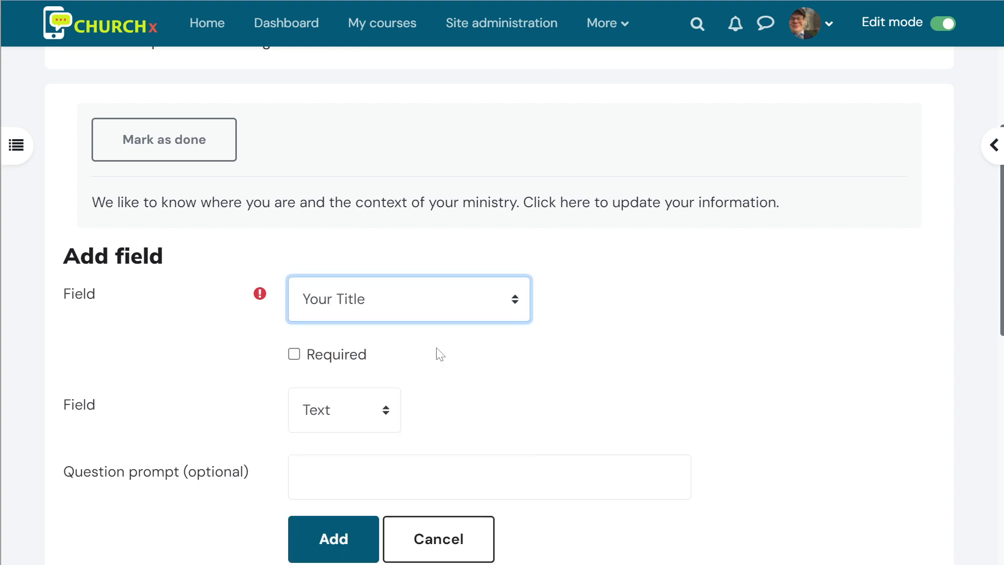
scroll(439, 354, down, 3)
click(345, 443)
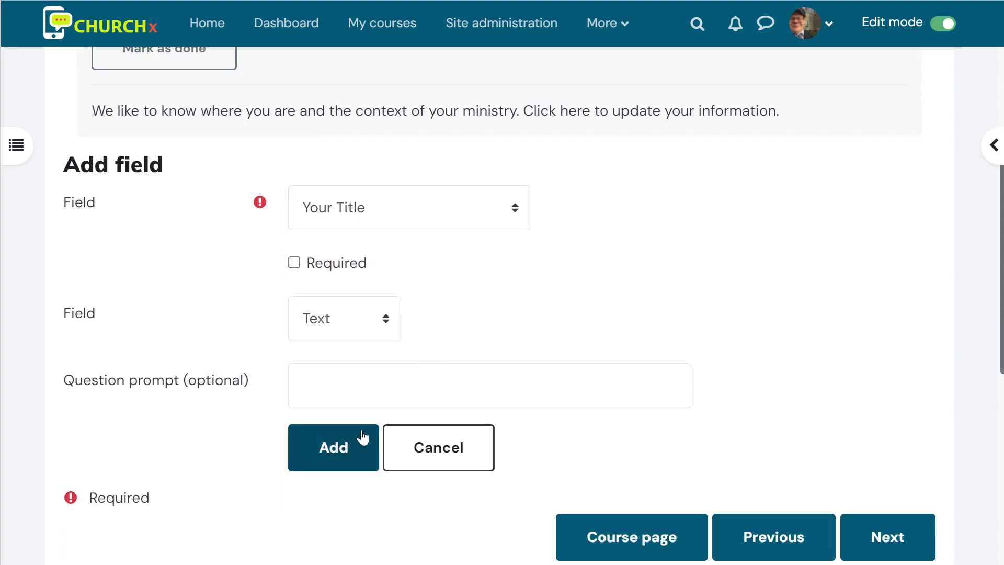
- Start another user profile field and choose Post/Zip Code for it
scroll(361, 437, down, 6)
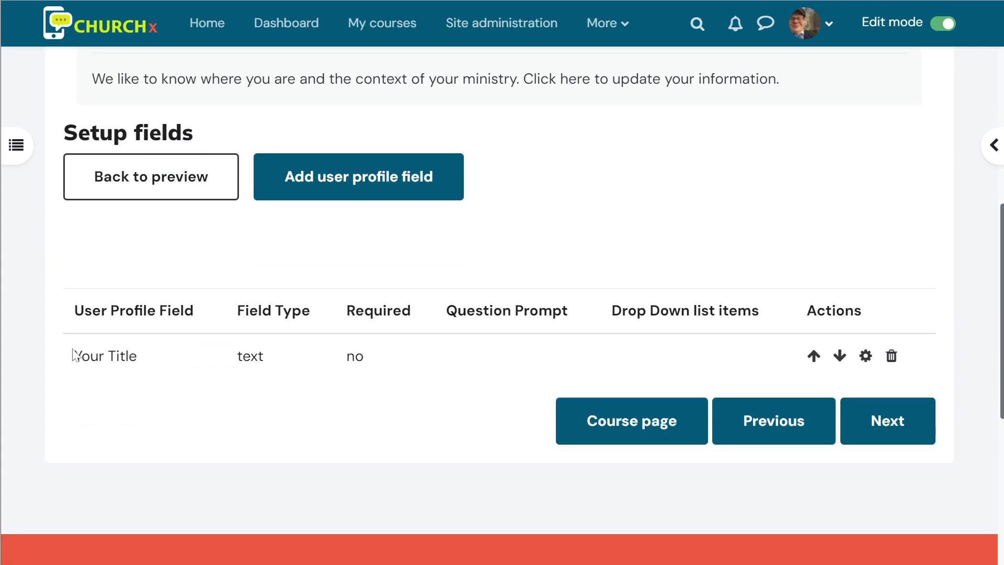
click(381, 180)
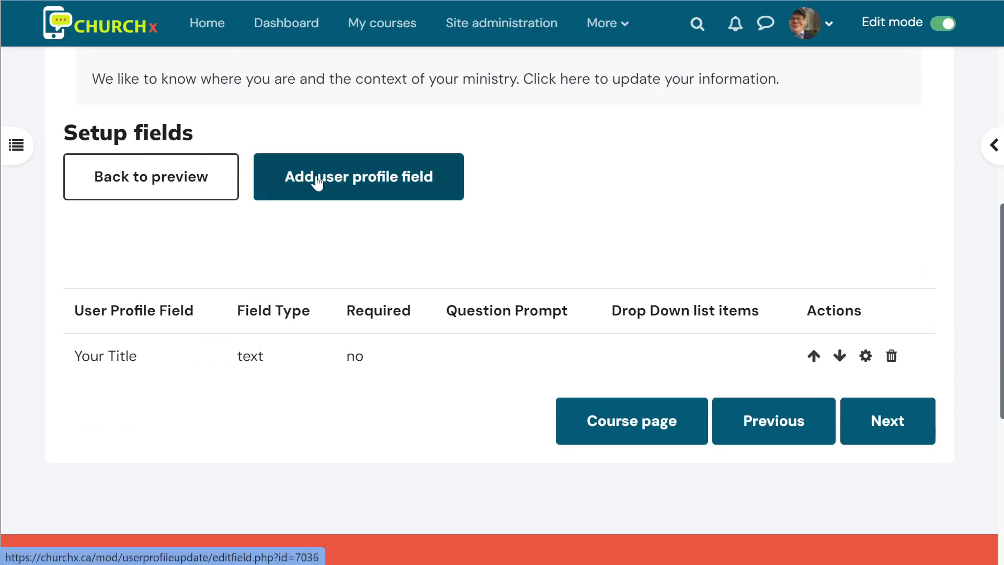
scroll(361, 484, down, 4)
click(360, 304)
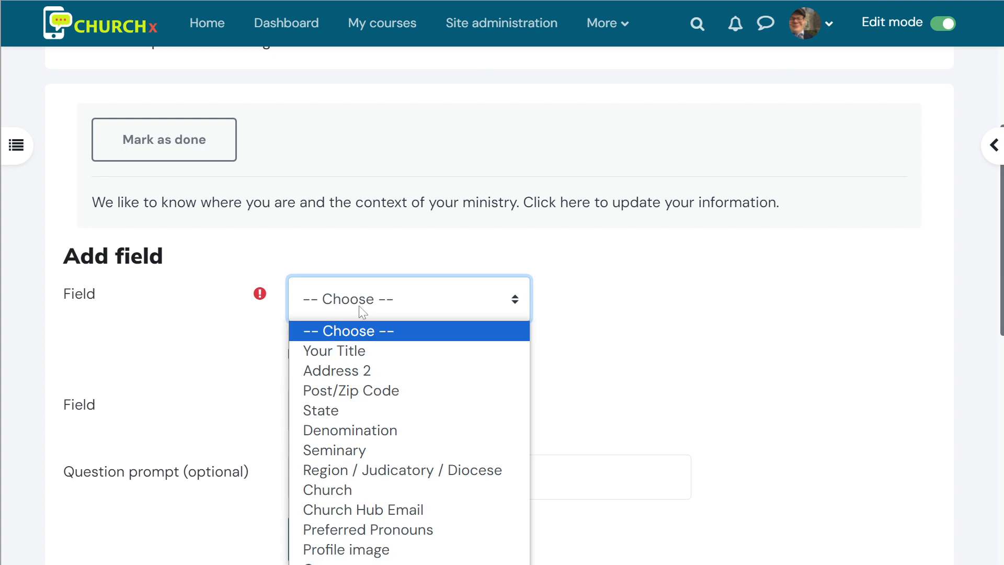
click(408, 390)
scroll(453, 426, down, 2)
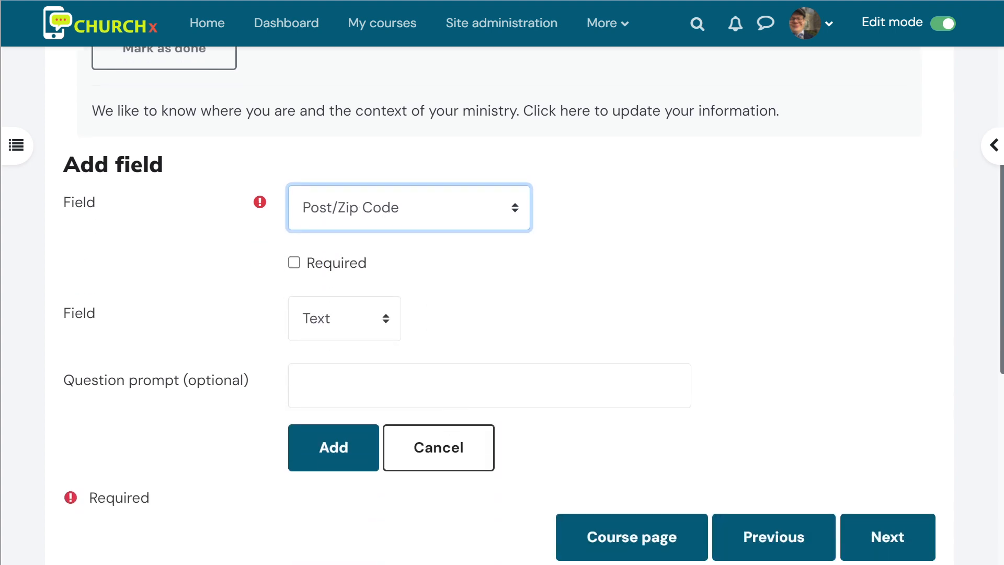
- Check the Required option and the field type choices for the Post/Zip Code field, keeping it a non-required text field
click(294, 263)
click(294, 262)
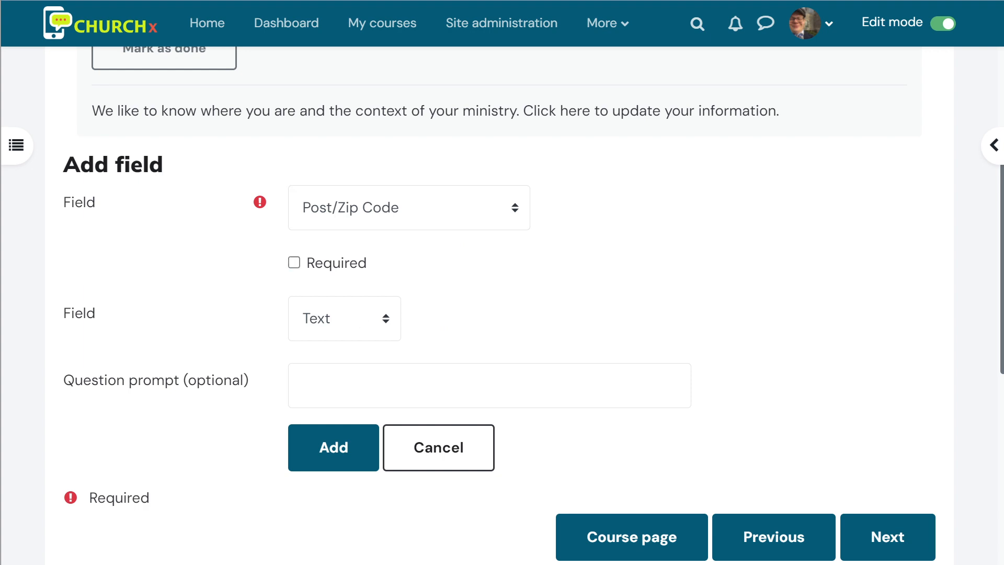
click(343, 330)
click(344, 331)
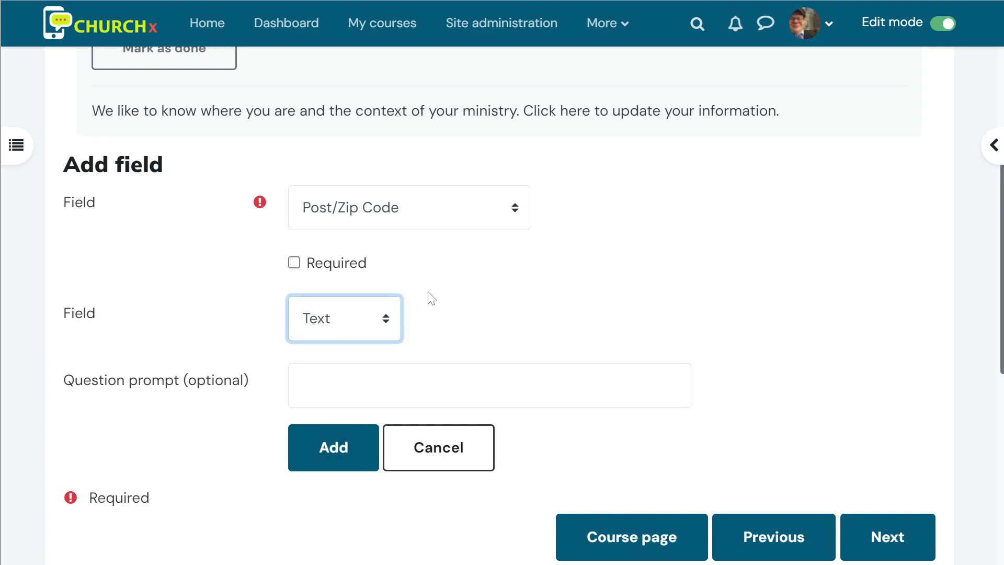
click(372, 315)
click(368, 327)
scroll(393, 436, down, 2)
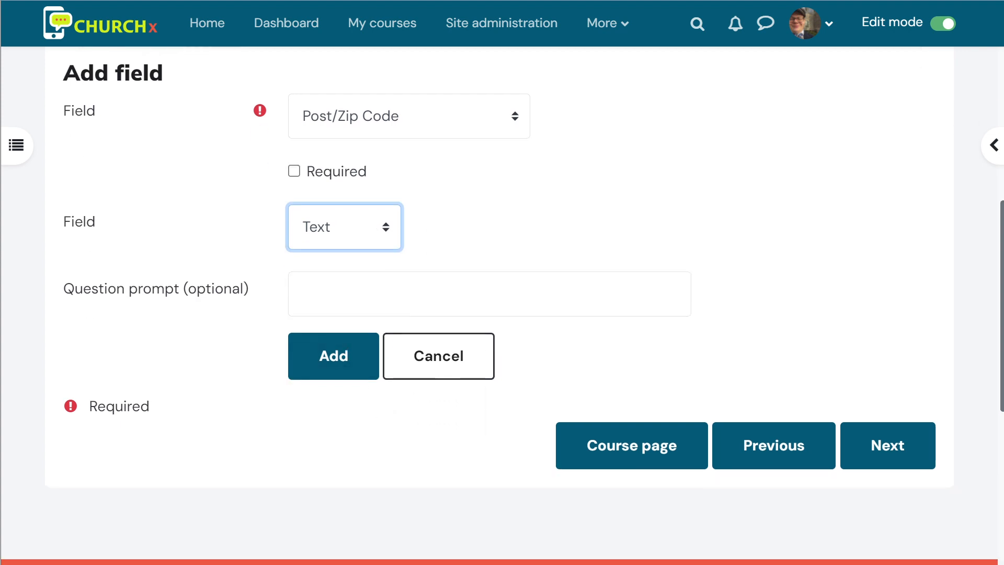
- Set the question prompt to "Postal Code" and add the Post/Zip Code field to the activity
click(303, 294)
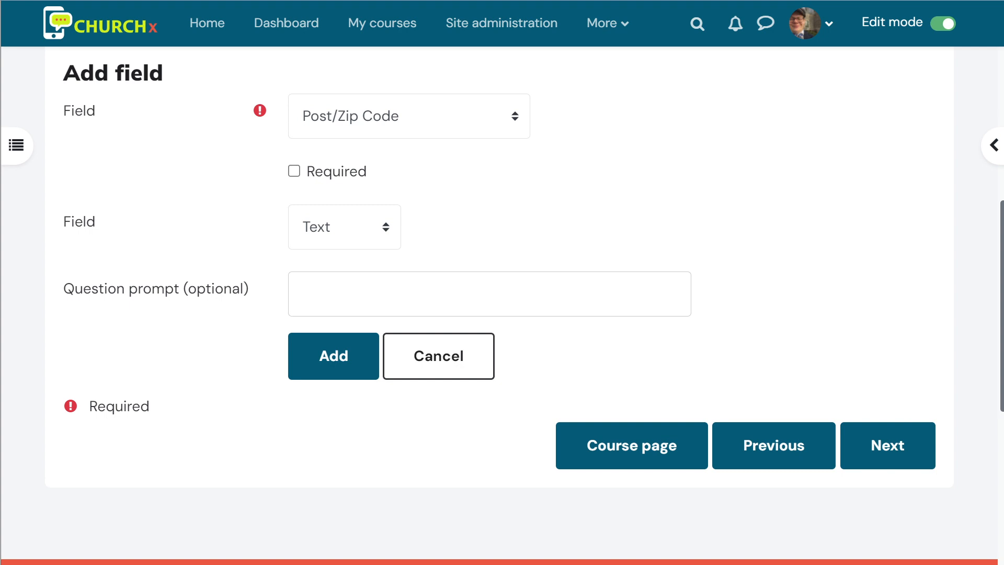
text(Postal Code)
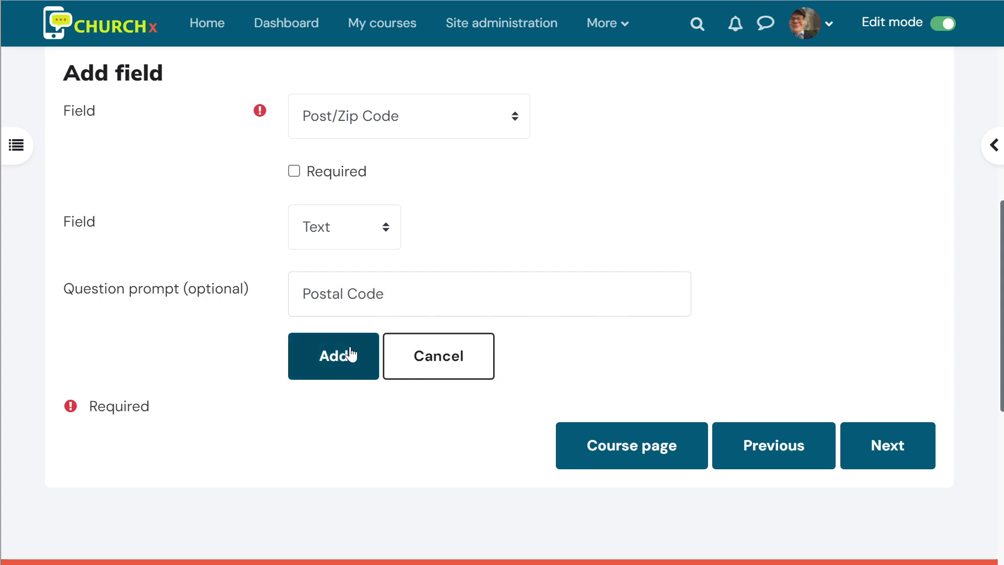
click(412, 352)
- Add Profile image as a non-required user profile field without a question prompt
scroll(292, 329, down, 5)
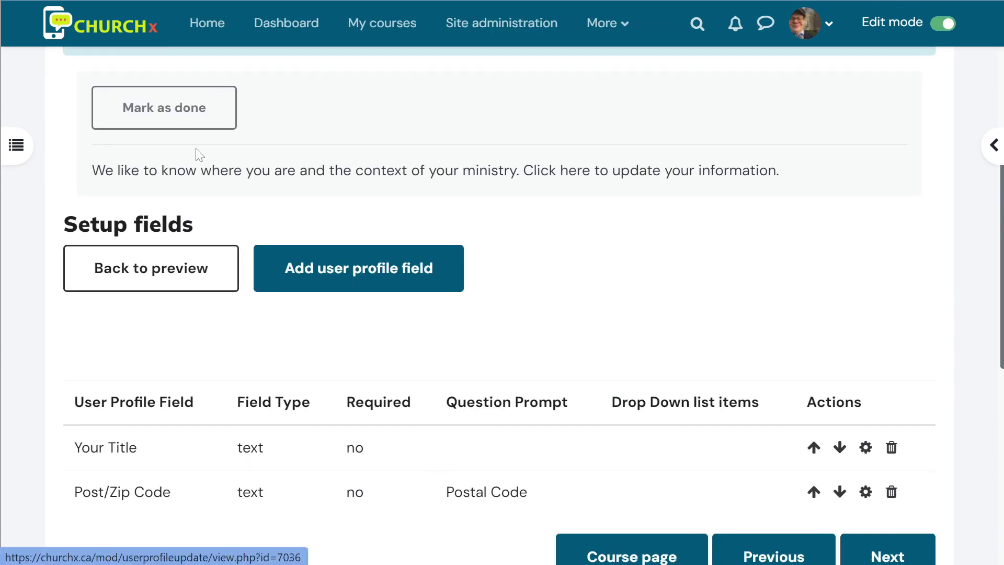
click(333, 270)
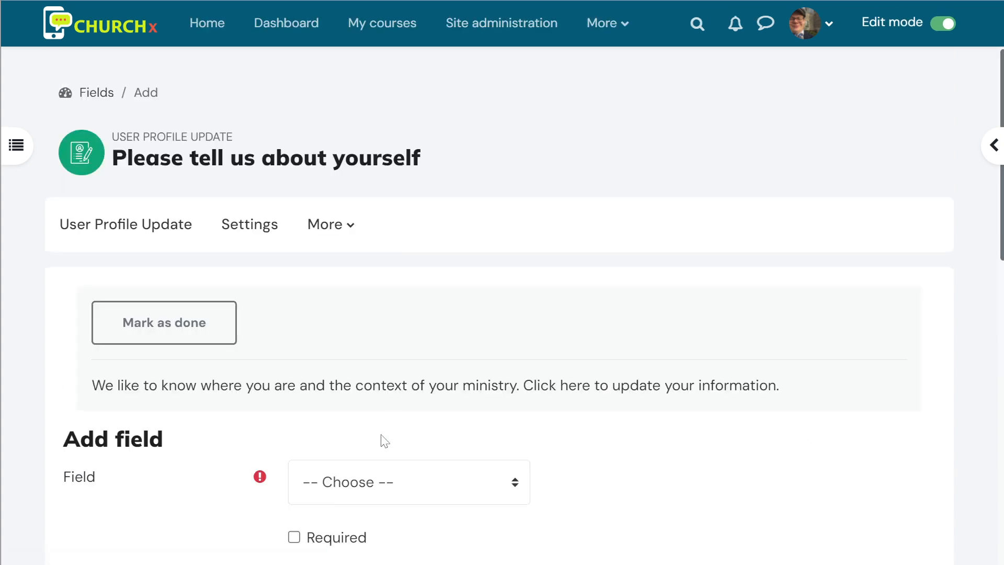
scroll(381, 418, down, 2)
click(381, 396)
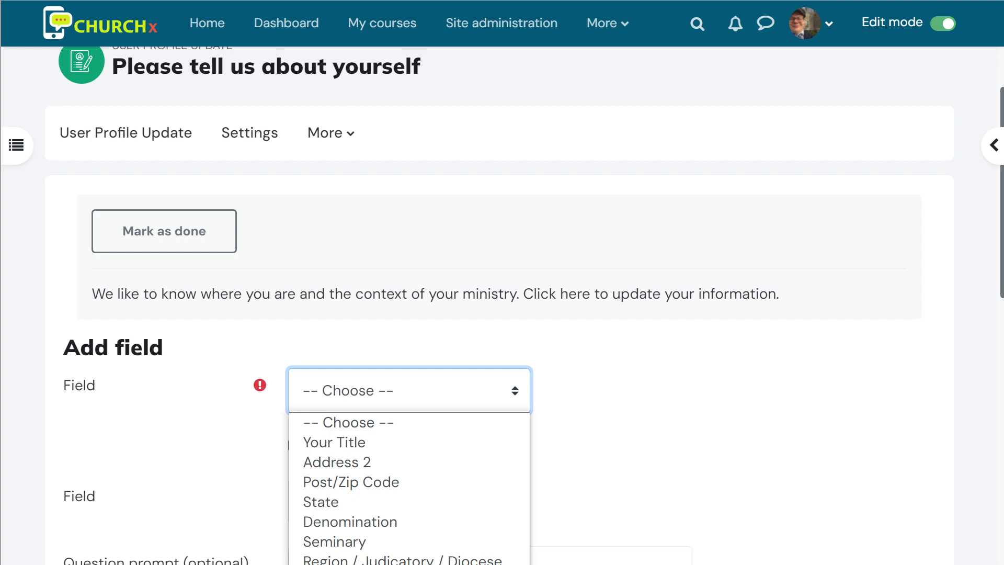
click(347, 564)
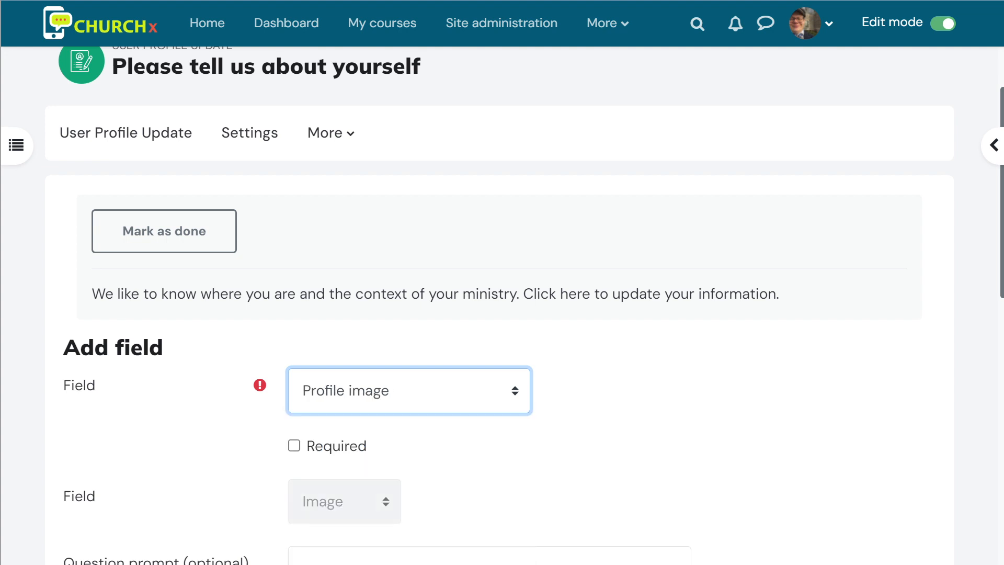
scroll(481, 533, down, 3)
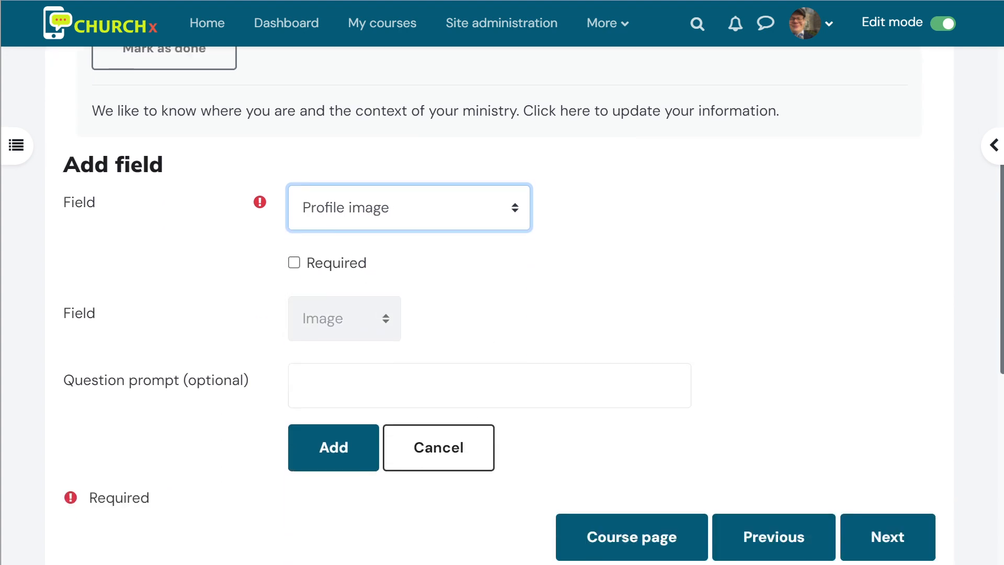
click(322, 315)
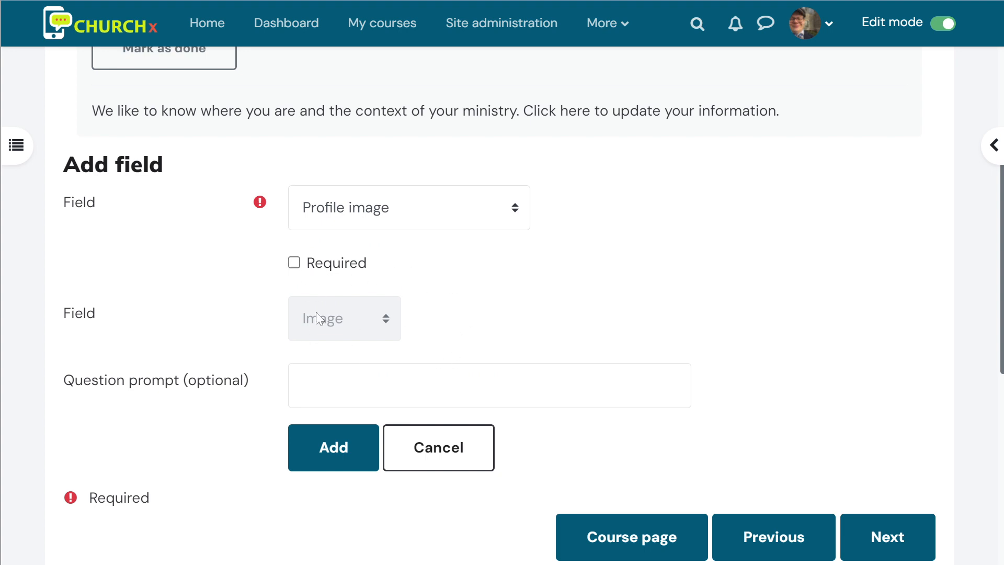
click(335, 450)
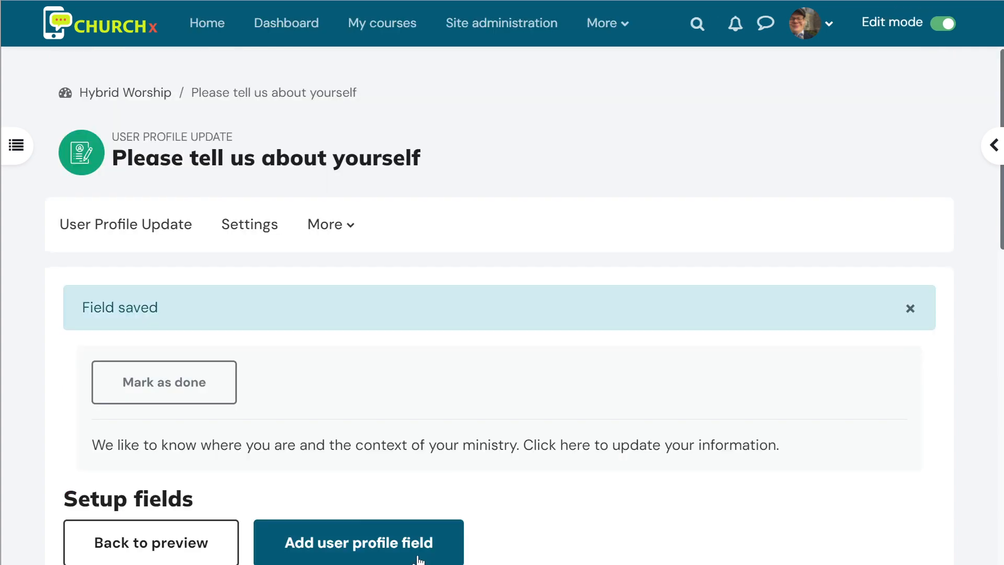
- Start another user profile field for Denomination and set its field type to Dropdown
scroll(243, 434, down, 3)
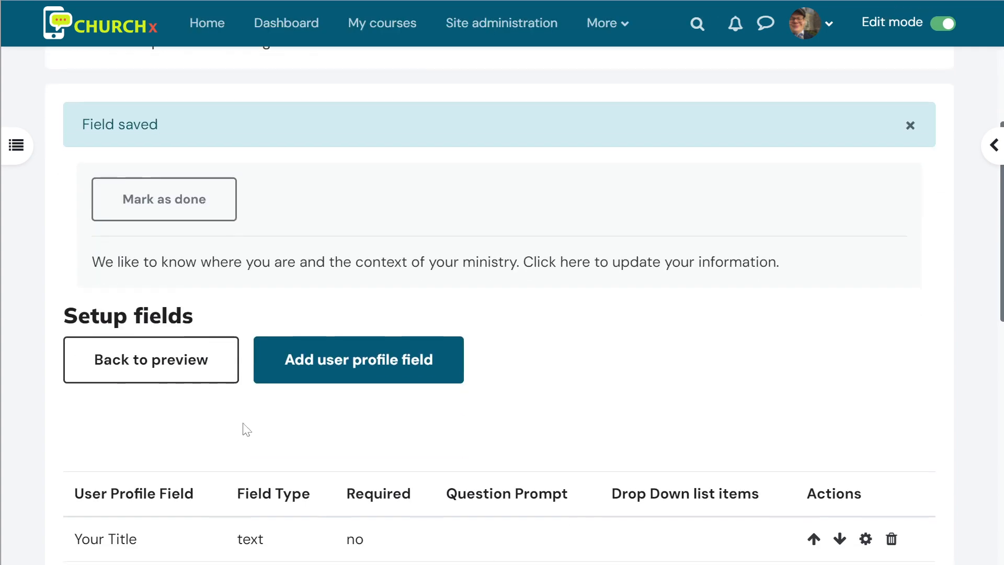
click(343, 372)
scroll(436, 418, down, 4)
click(374, 199)
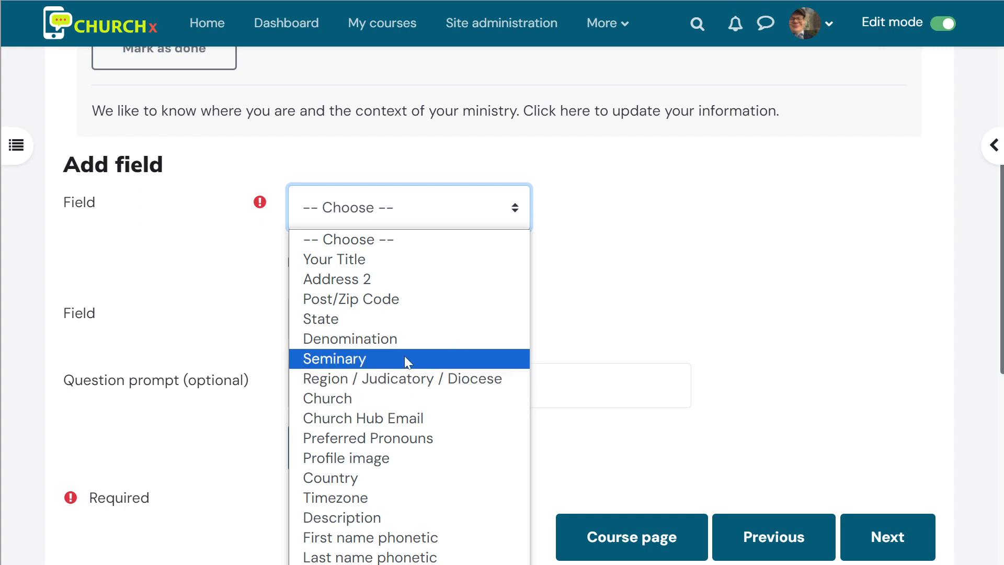
click(403, 339)
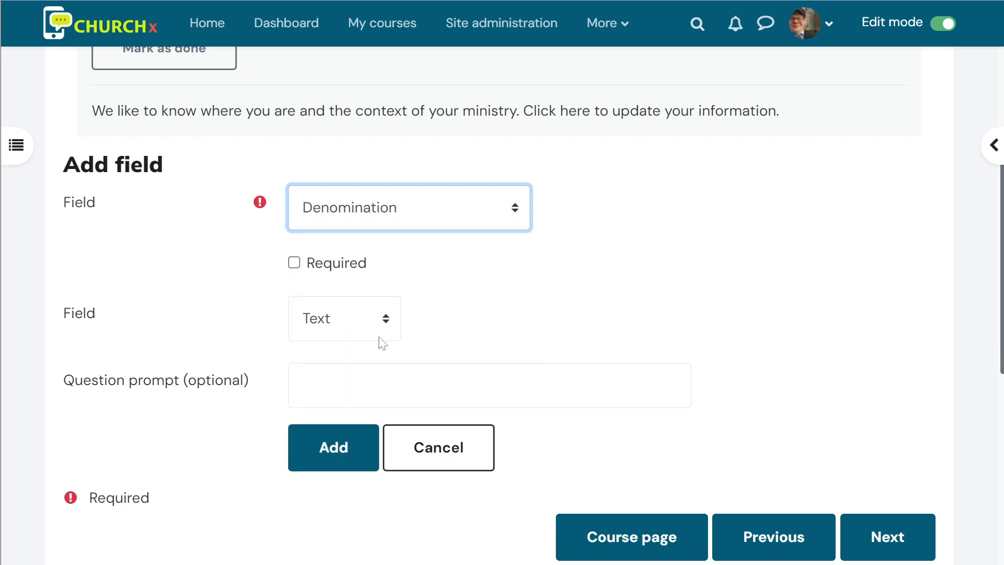
click(360, 332)
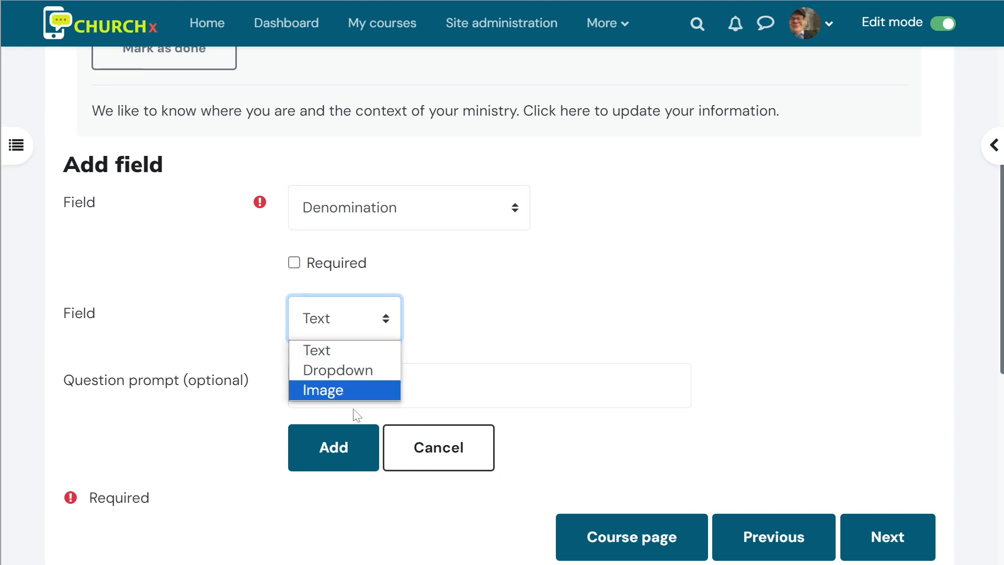
click(338, 371)
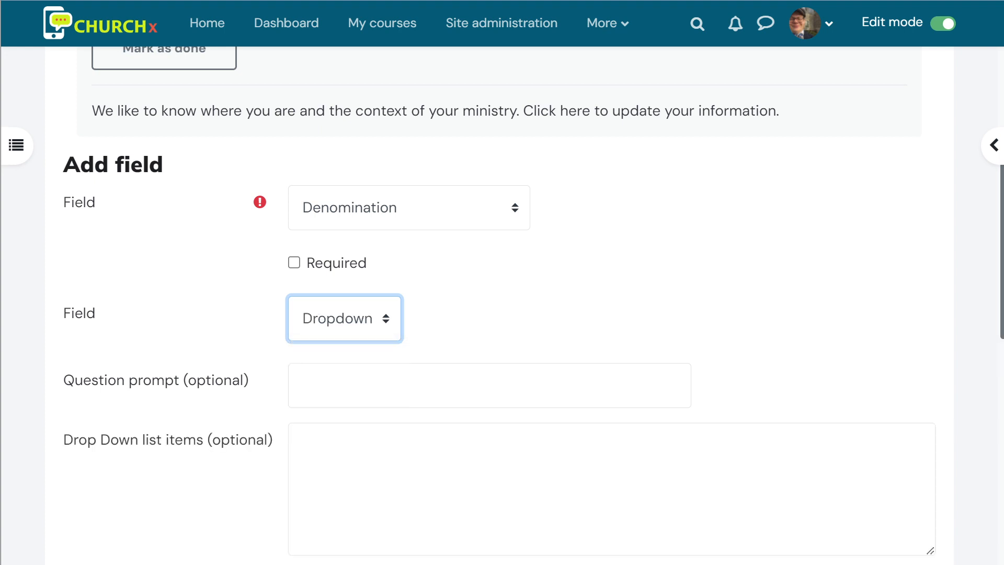
- Set the Denomination field's question prompt to "What is your Domination?"
scroll(338, 366, down, 2)
click(338, 293)
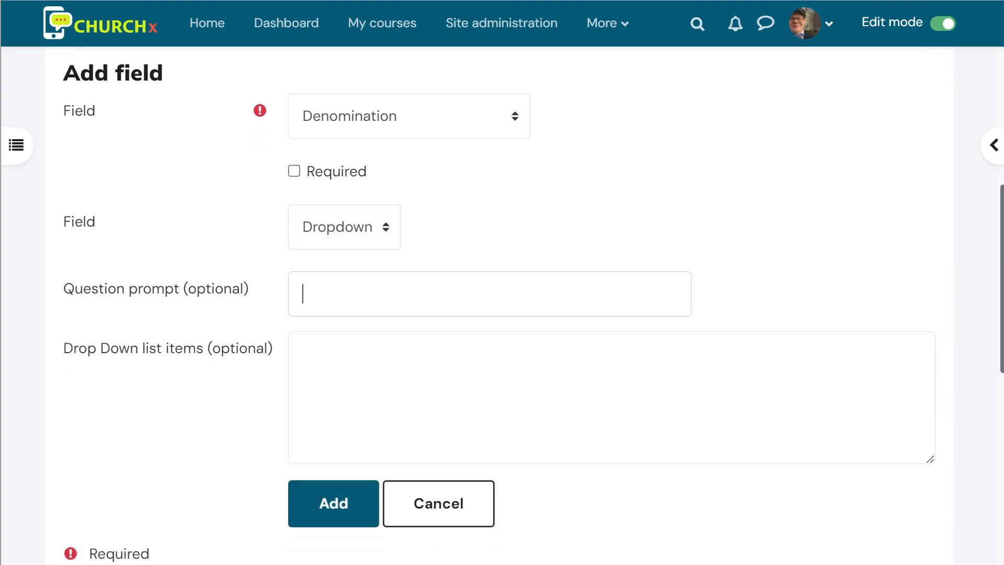
text(What is your deno)
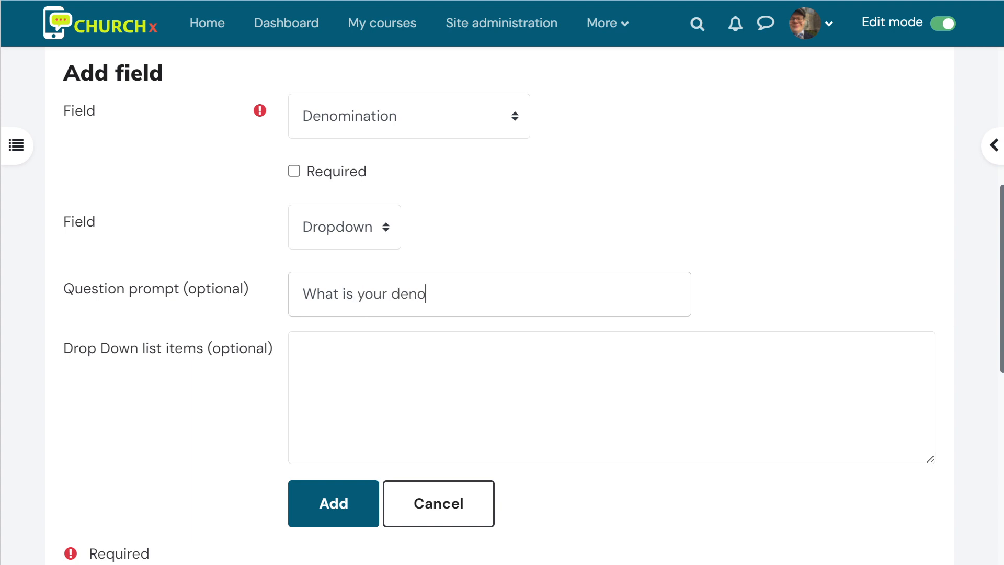
key(BackSpace)
key(BackSpace)
key(BackSpace)
key(BackSpace)
text(Domination?)
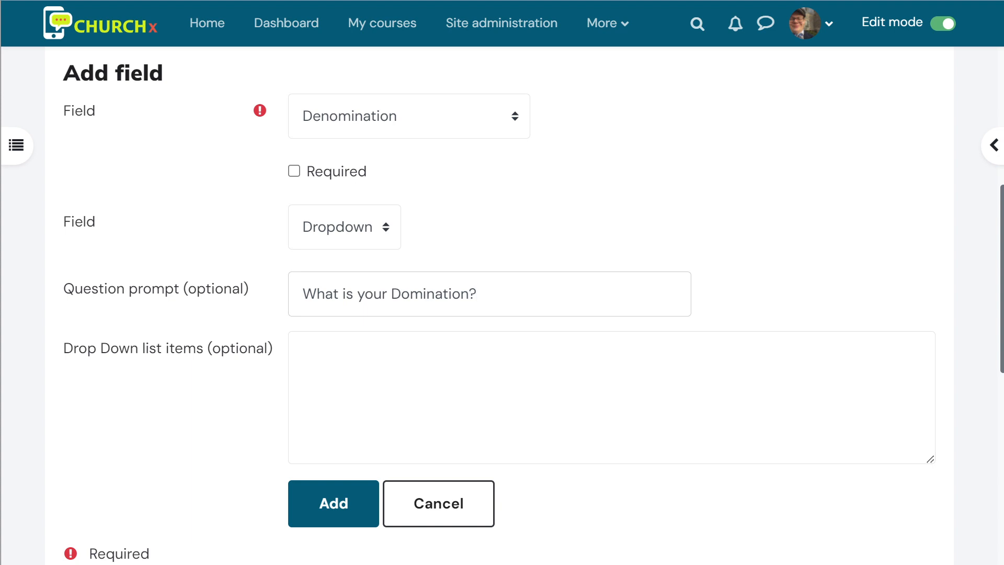
- Enter Anglican and United Church of Canada as the first two dropdown list items, one per line
click(303, 353)
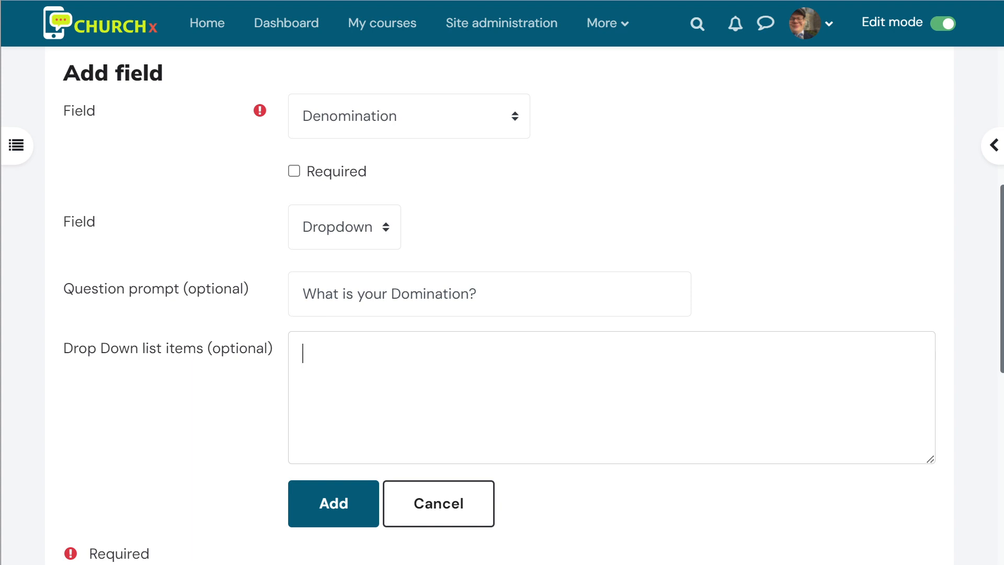
text(Ancglican)
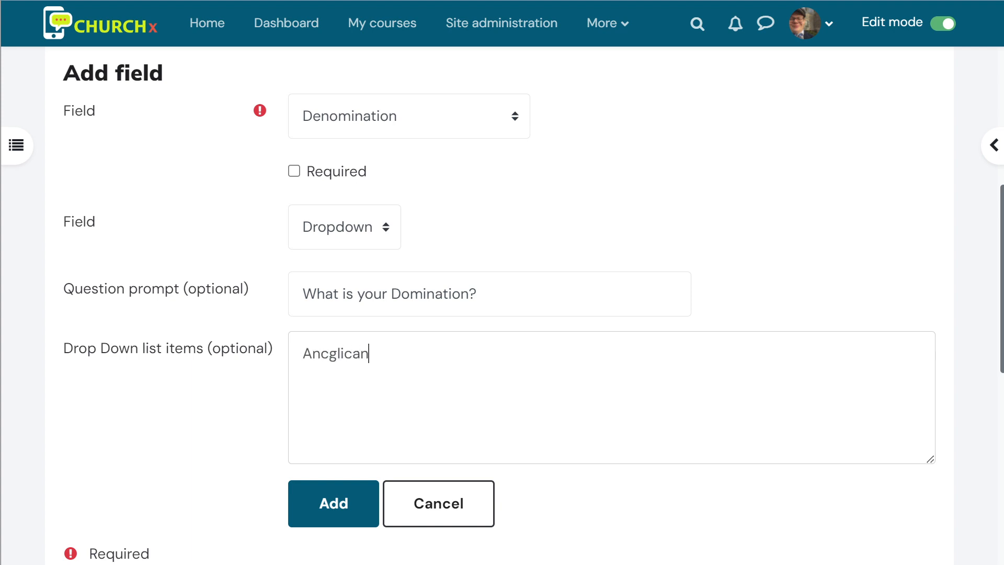
key(BackSpace)
key(BackSpace)
key(BackSpace)
text(glican)
key(Return)
text(Unitned)
key(BackSpace)
key(BackSpace)
key(BackSpace)
text(ed)
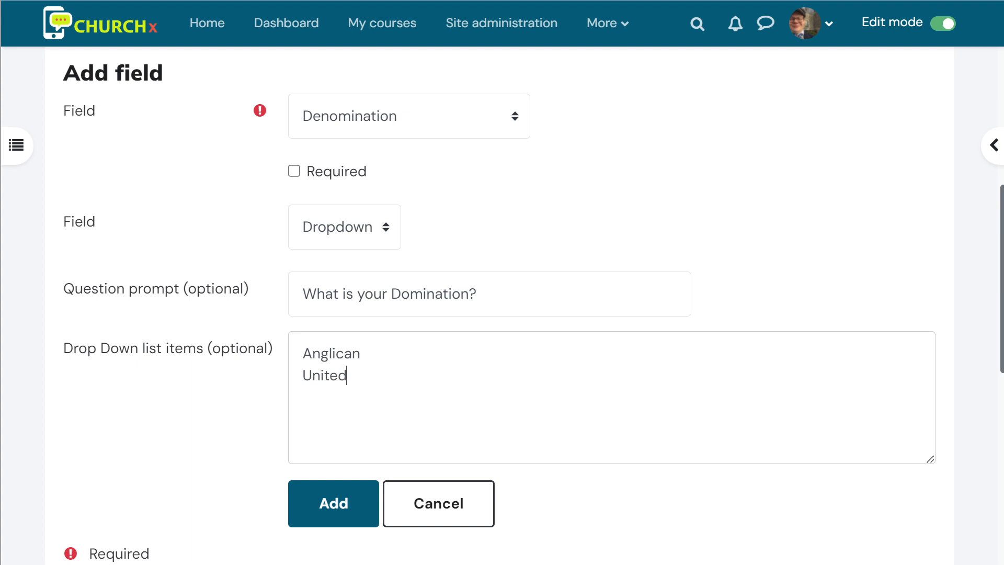
text( Church of Canada)
key(Return)
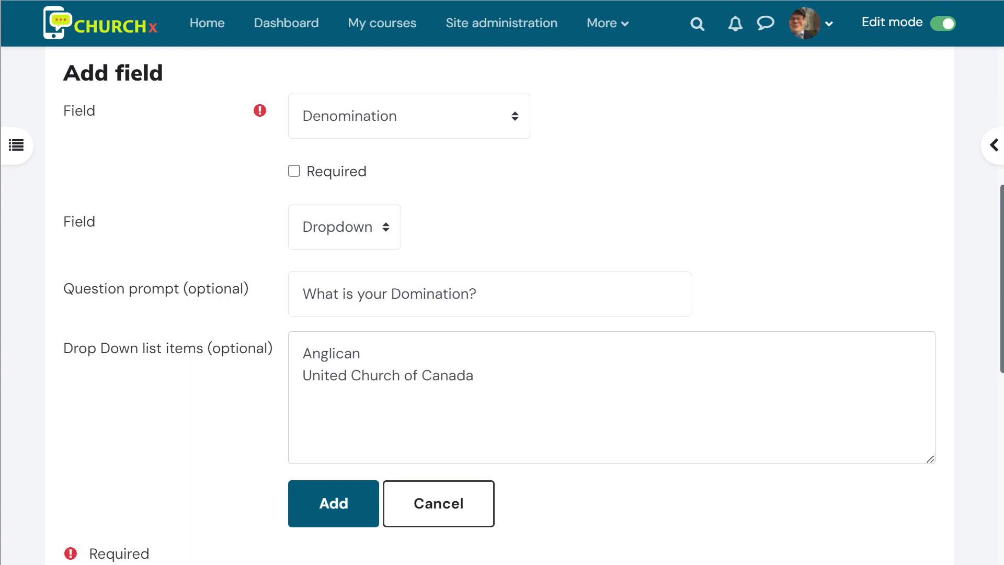
- List Lutheran and Roman Catholic as further dropdown items and add the Denomination field to the activity
text(Lutheran)
text(Roc)
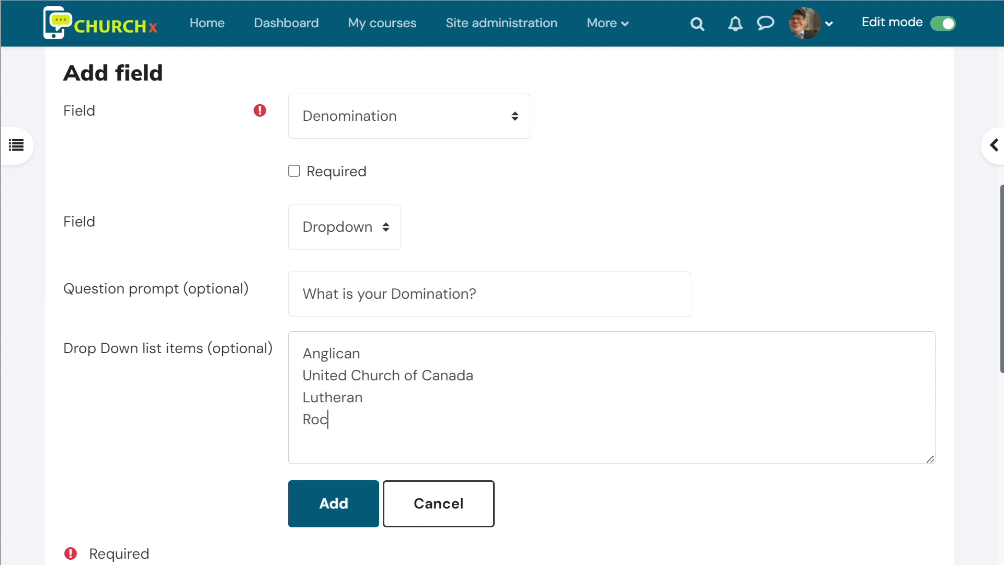
key(BackSpace)
text(man Catoholic)
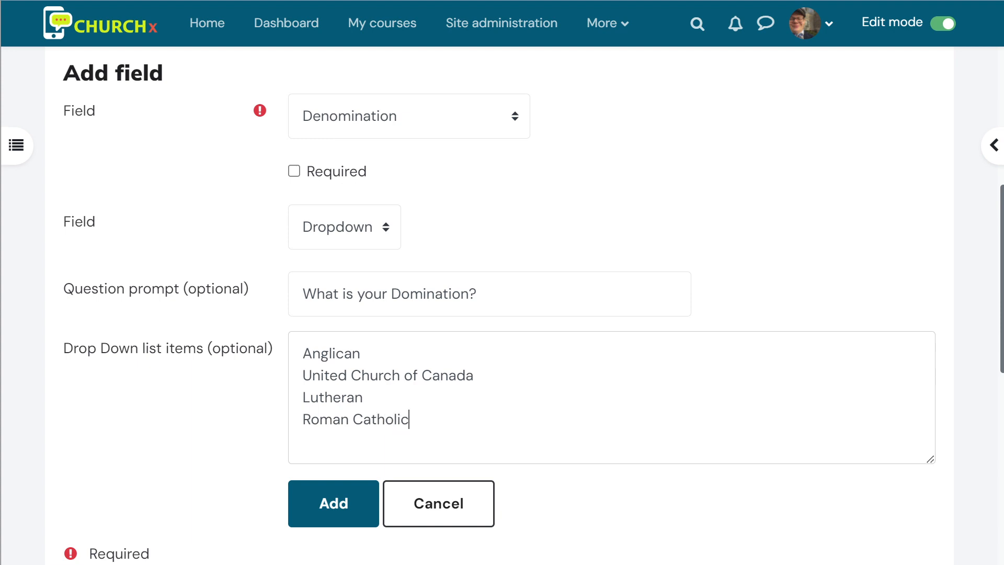
scroll(359, 324, down, 3)
click(357, 322)
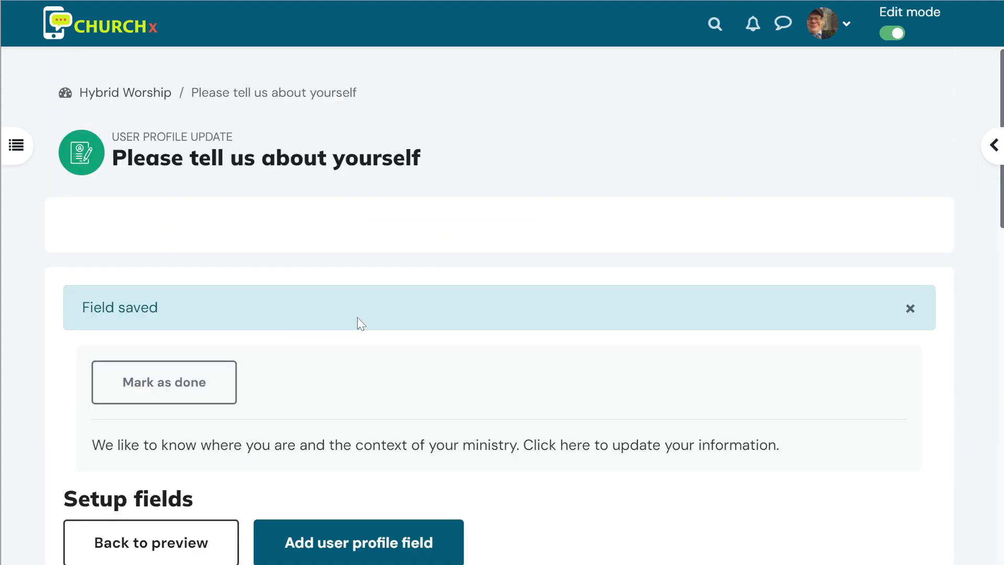
- Move the Profile image field up two places, to the head of the user profile field list
scroll(411, 392, down, 5)
scroll(412, 390, down, 3)
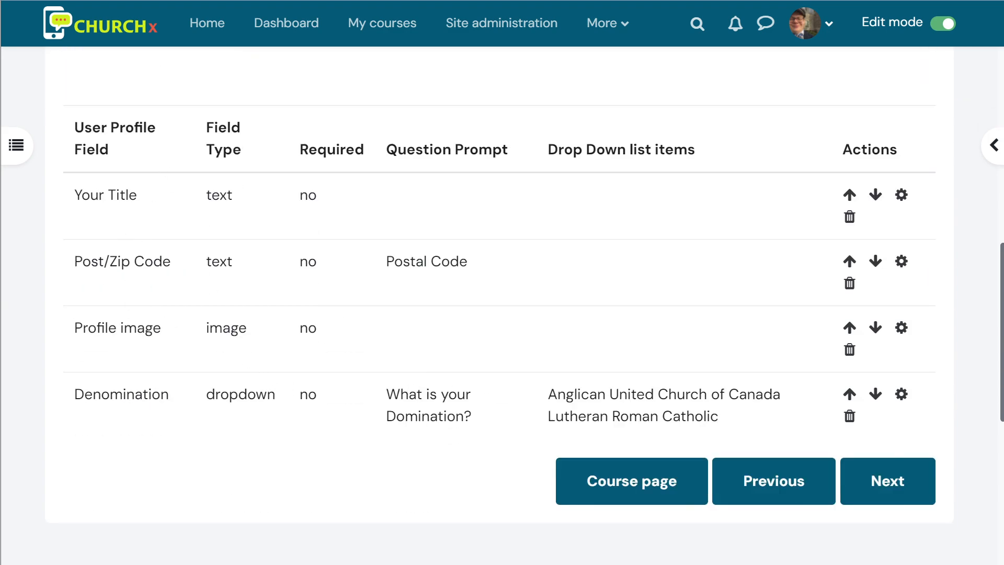
click(850, 327)
scroll(732, 366, down, 5)
scroll(711, 387, down, 3)
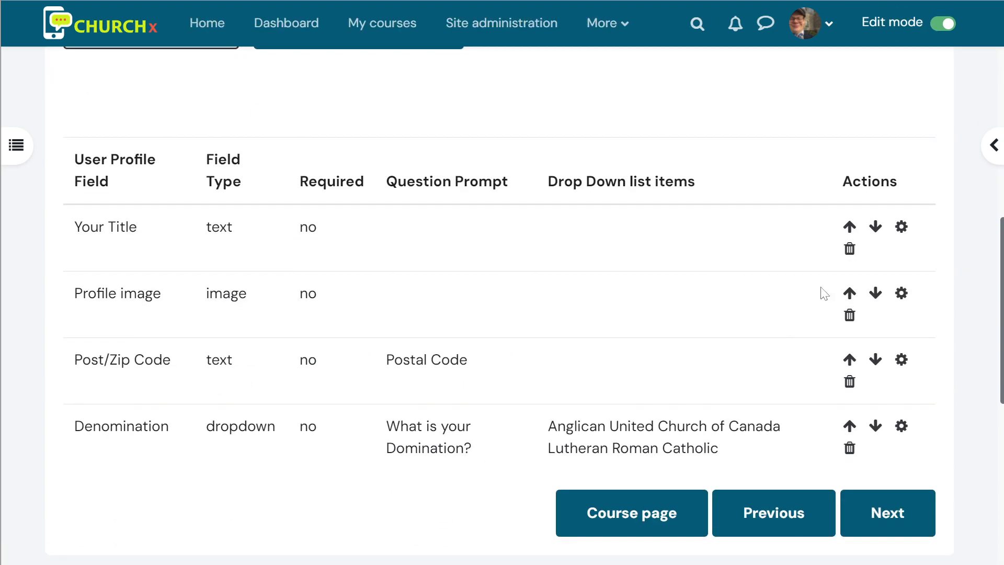
click(850, 294)
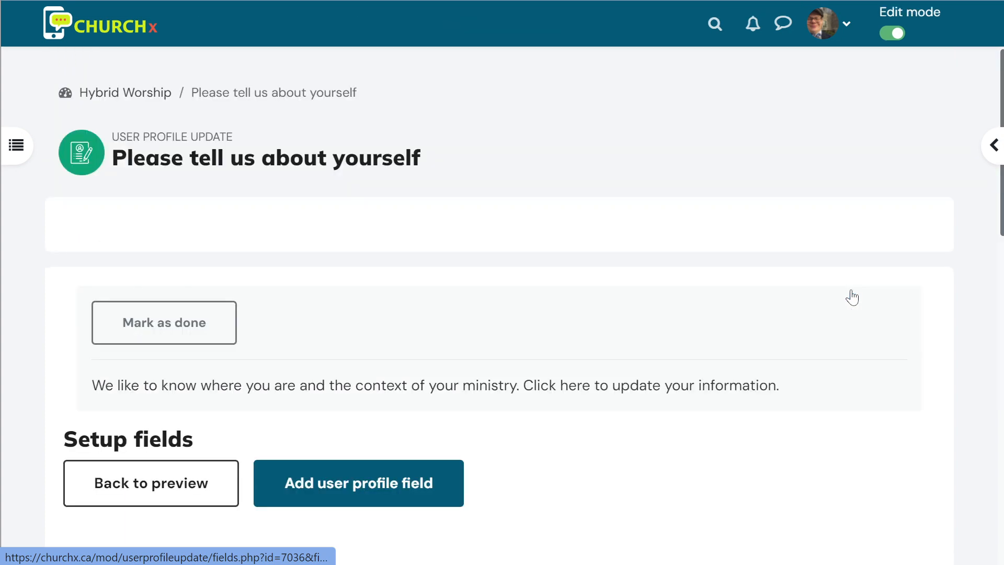
scroll(852, 294, down, 5)
scroll(53, 333, down, 4)
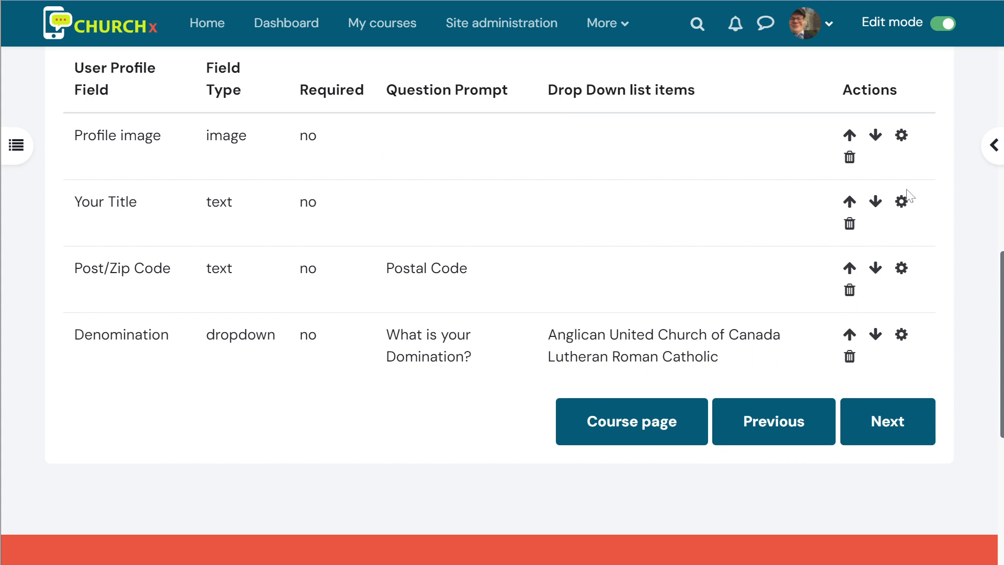
- View the edit settings of the Your Title field and return to the field setup list without changing them
click(902, 202)
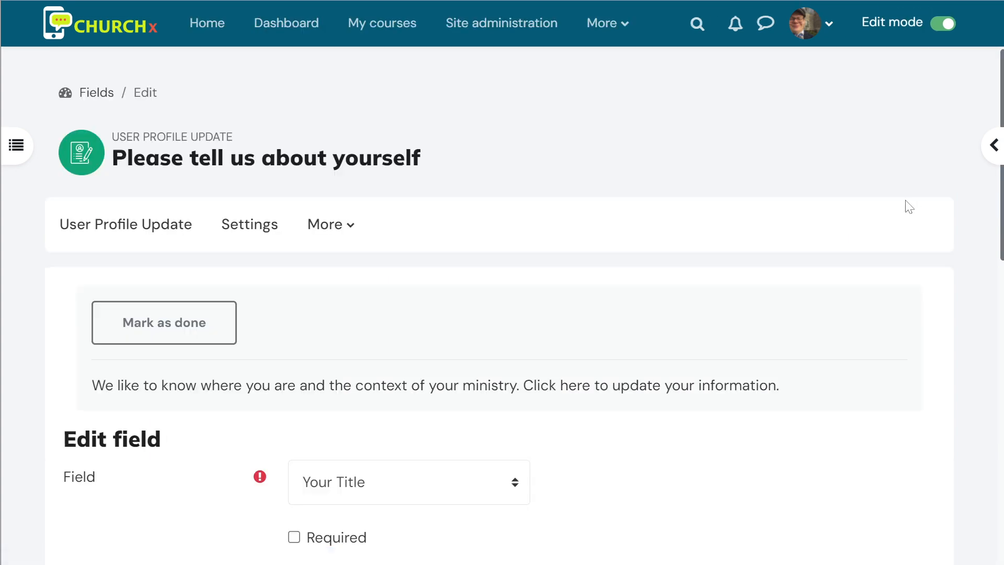
scroll(372, 478, down, 5)
scroll(701, 542, down, 2)
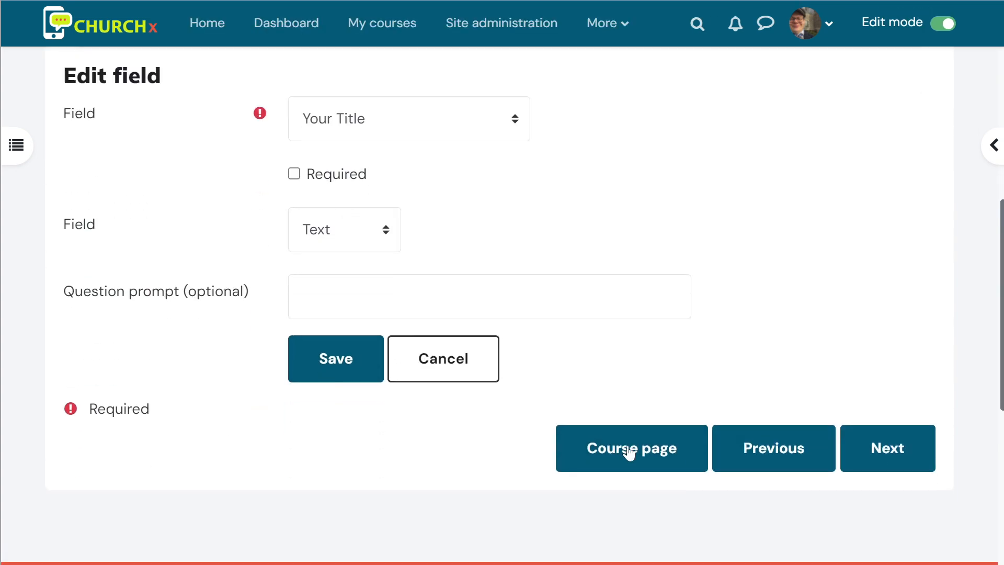
key(alt+Left)
scroll(825, 398, down, 7)
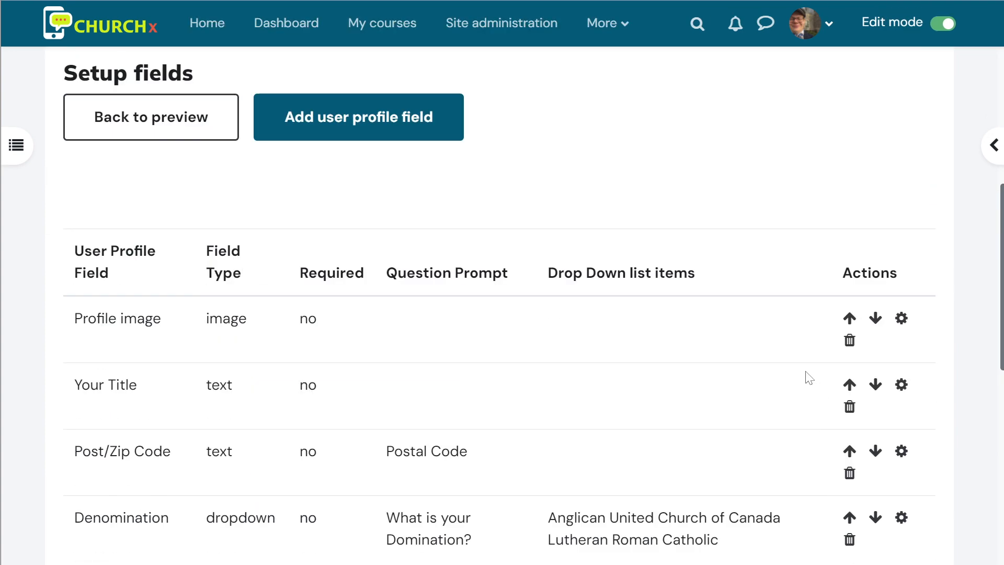
scroll(837, 507, up, 7)
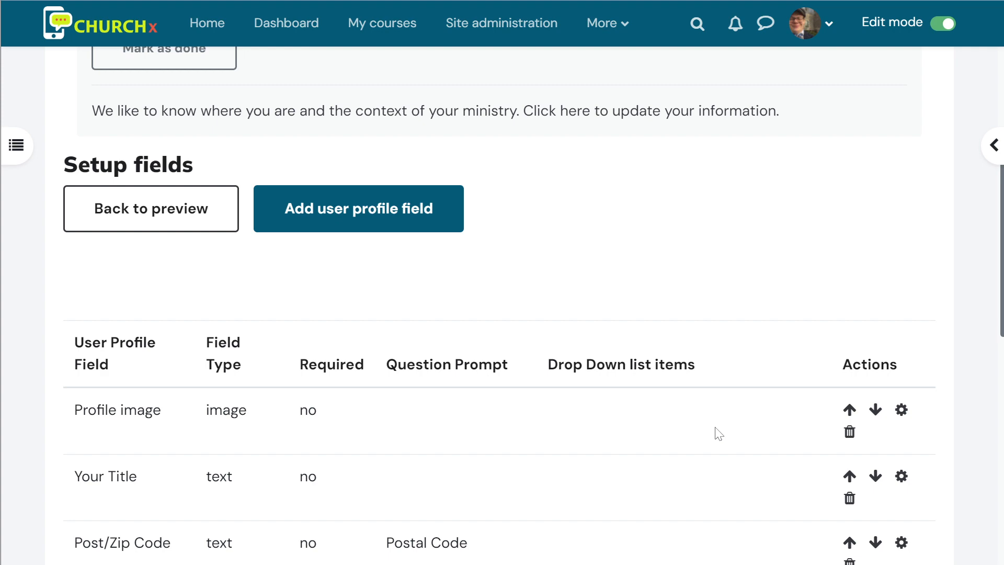
- Return to the activity preview and examine its privacy note, current picture and profile image upload area
click(140, 218)
scroll(359, 408, down, 3)
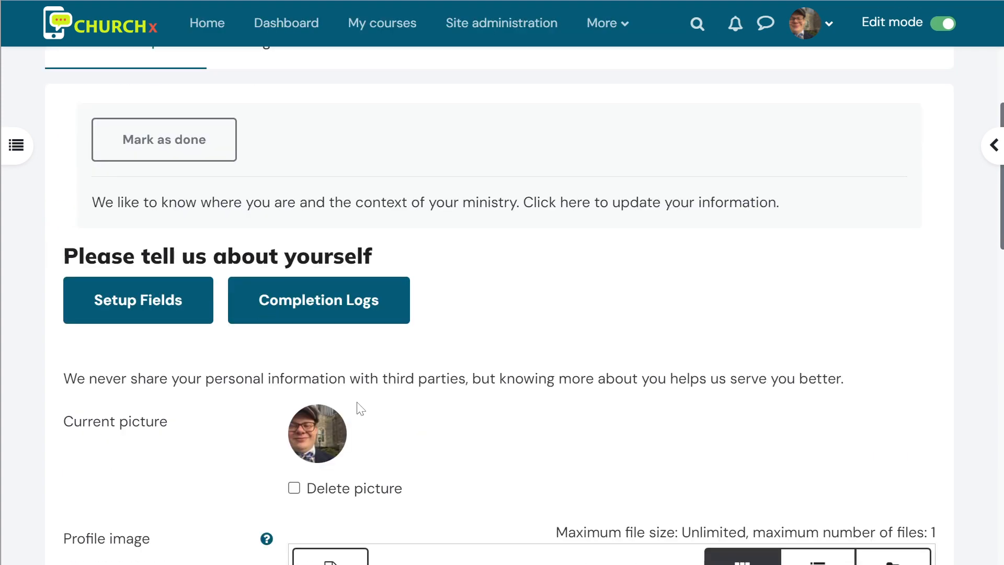
scroll(360, 408, down, 3)
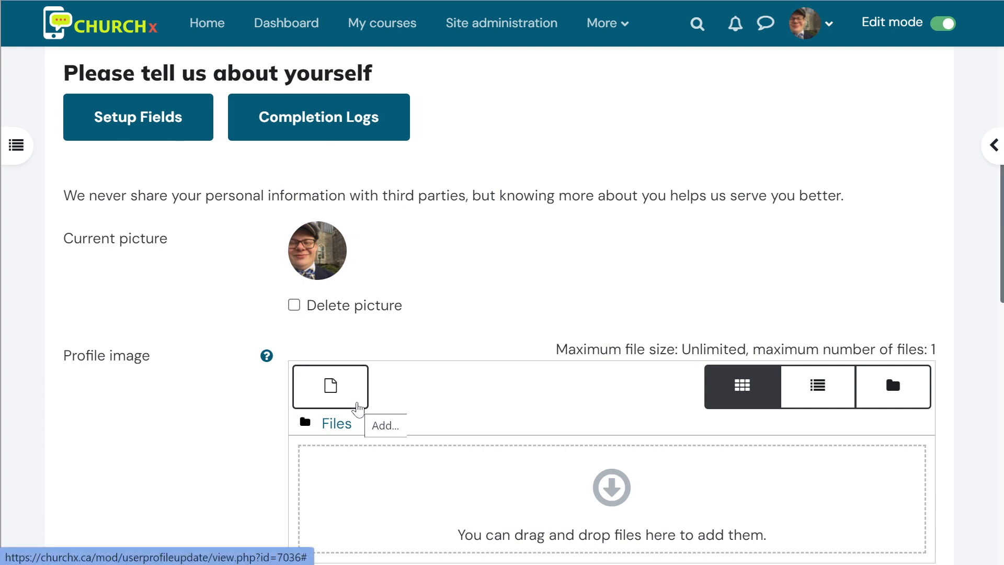
scroll(359, 404, up, 2)
scroll(359, 404, down, 3)
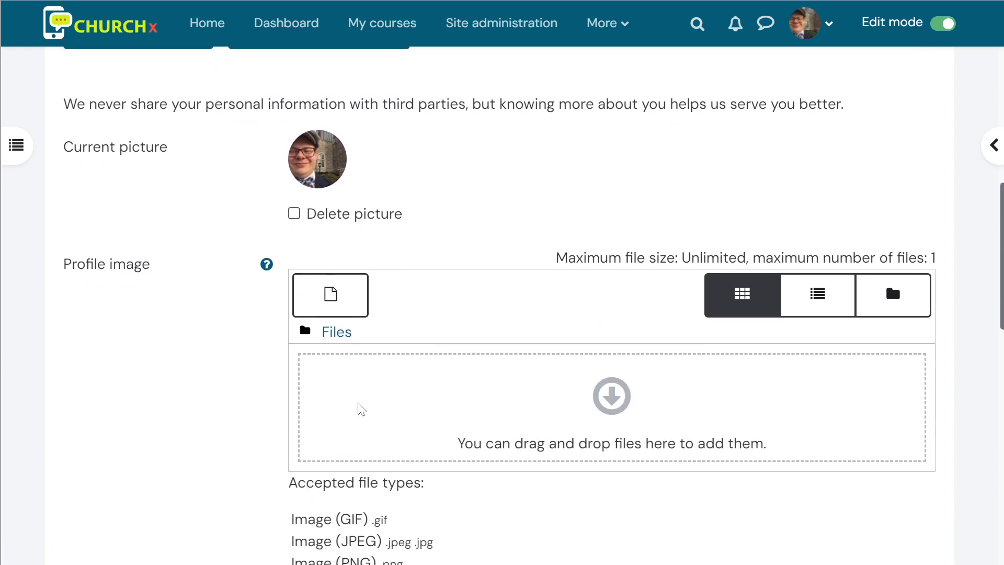
scroll(358, 404, up, 2)
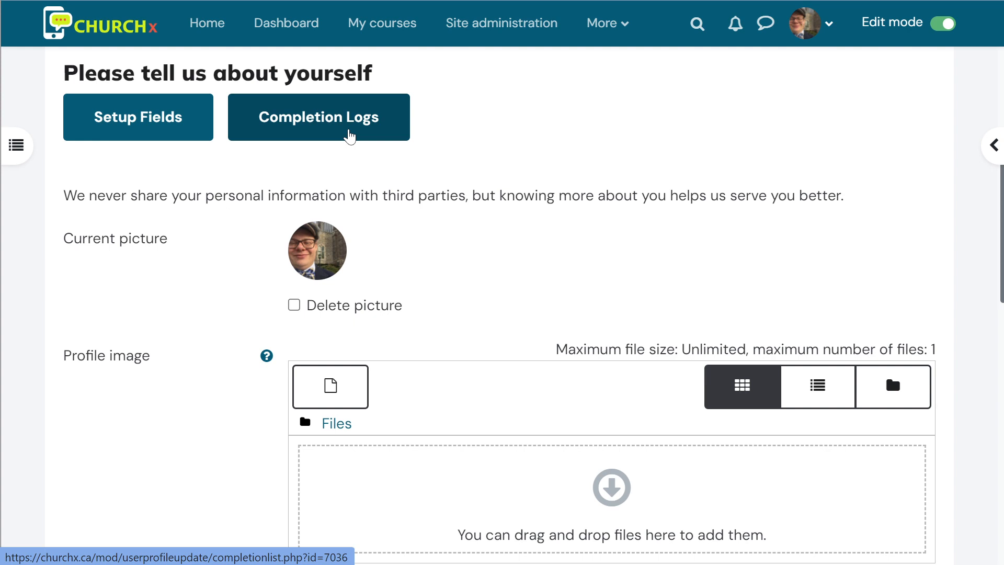
drag(64, 196, 854, 197)
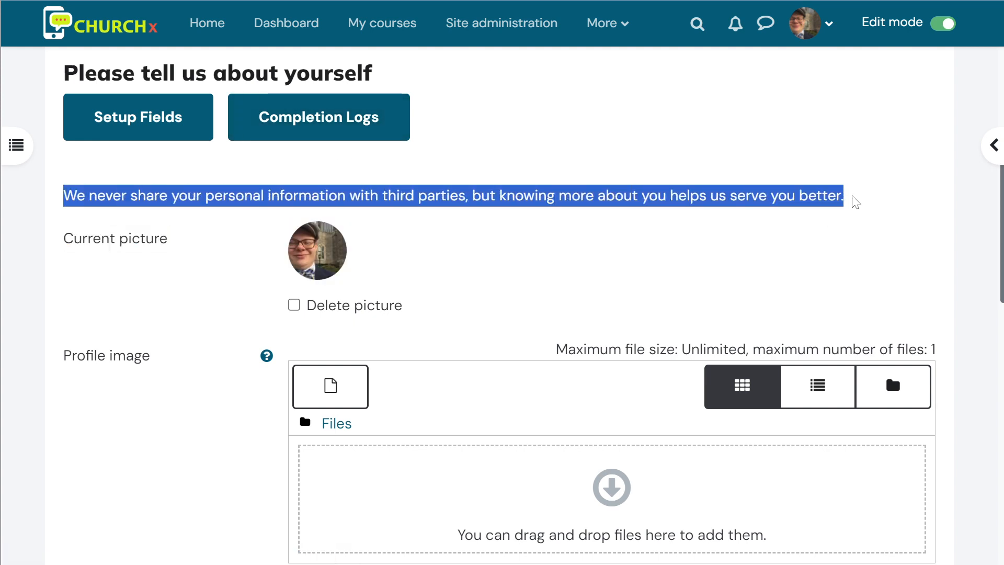
scroll(520, 224, down, 2)
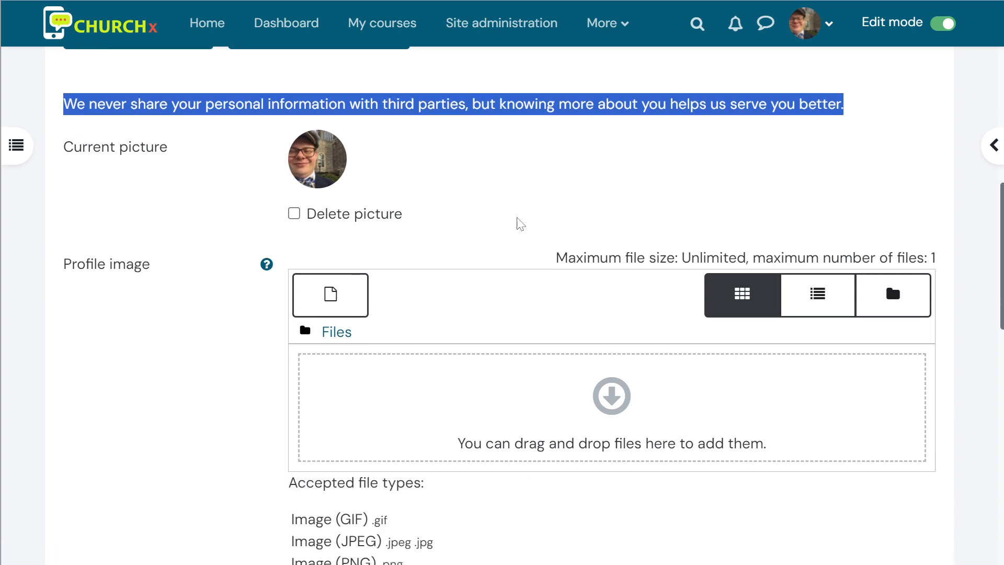
click(445, 199)
drag(445, 200, 92, 147)
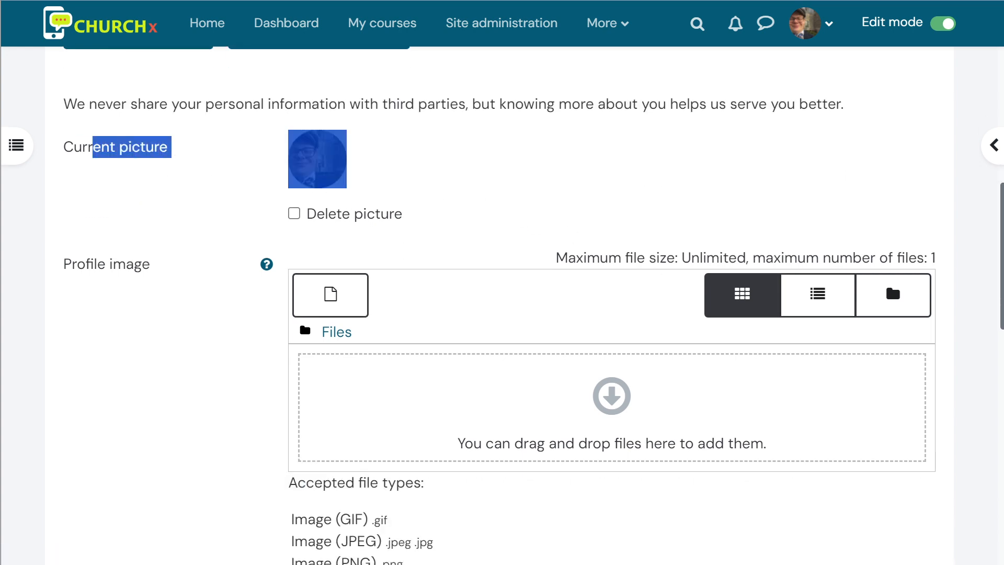
click(557, 196)
scroll(544, 230, down, 2)
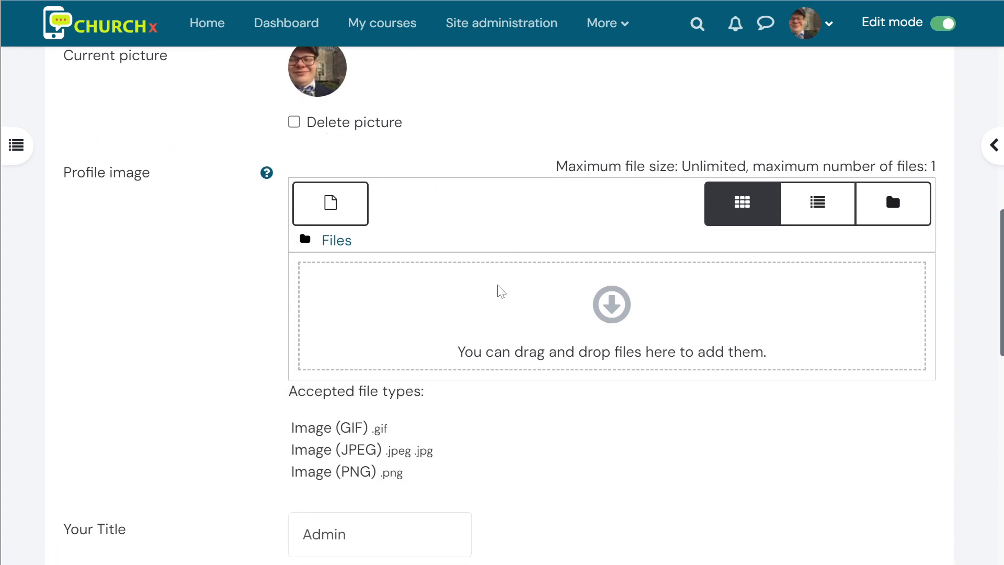
- Keep the existing title, fill in a postal code, choose Anglican as the denomination, and update the profile fields
scroll(499, 291, down, 5)
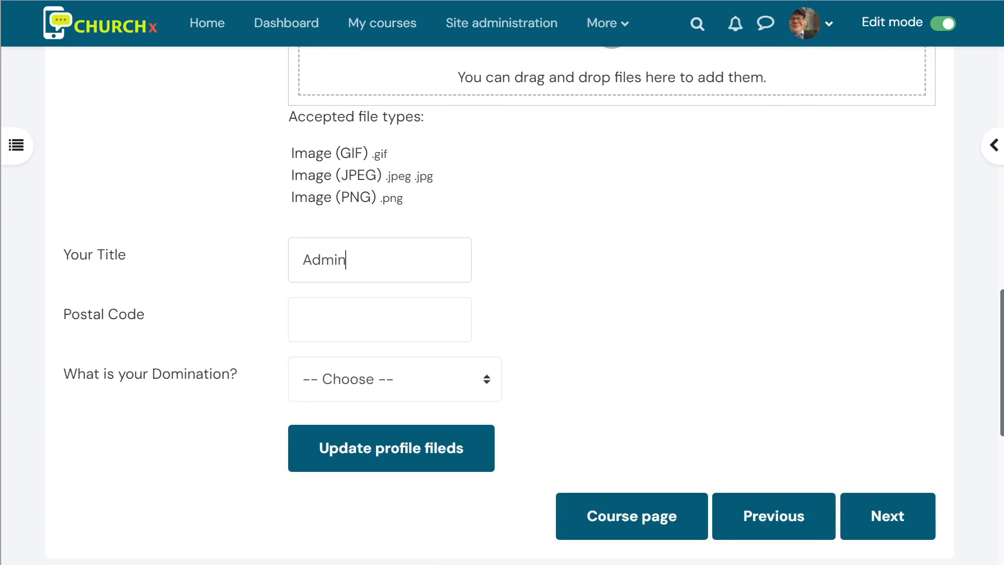
scroll(471, 292, down, 2)
key(ctrl+a)
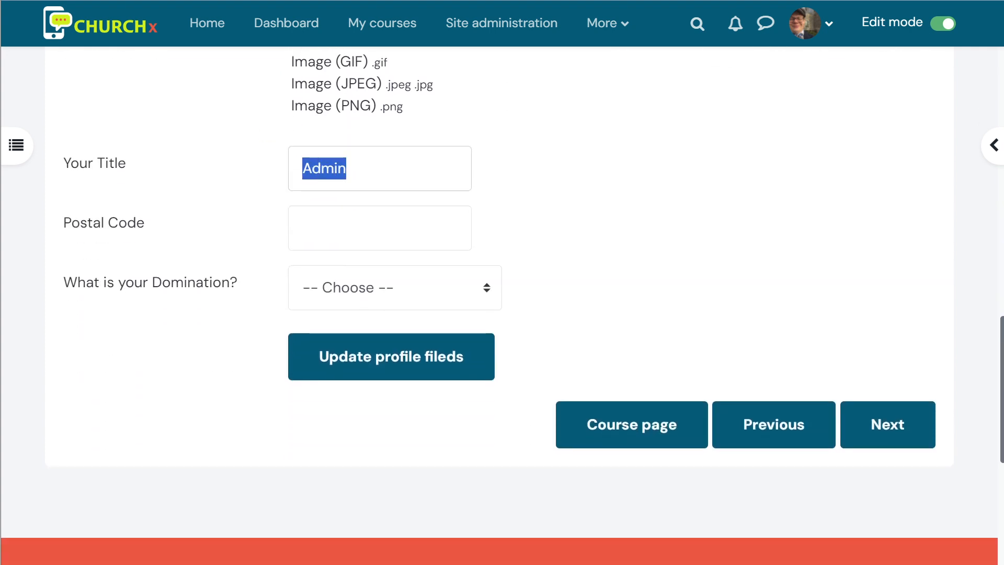
key(Right)
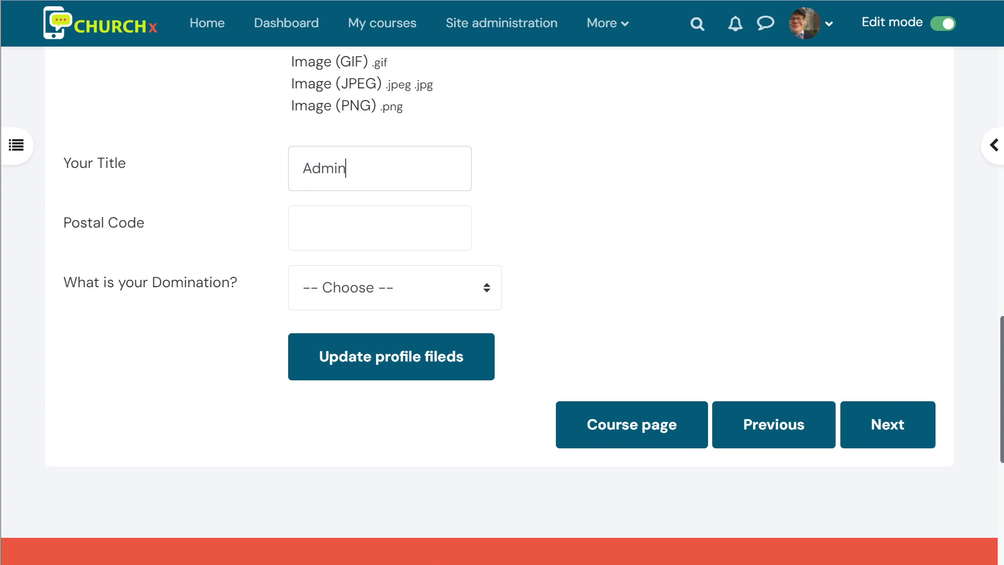
scroll(475, 278, down, 2)
key(Tab)
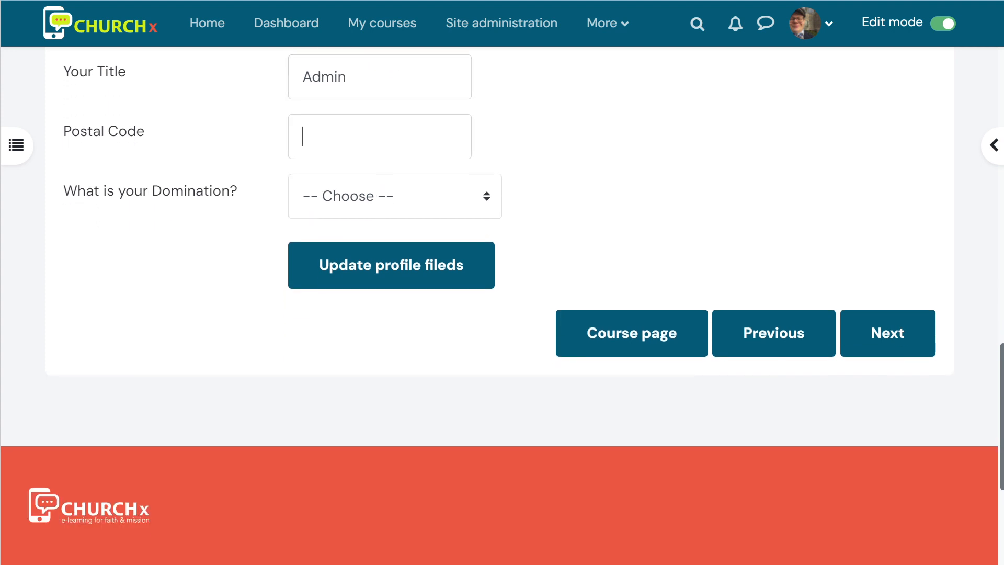
text(M5R123)
click(411, 206)
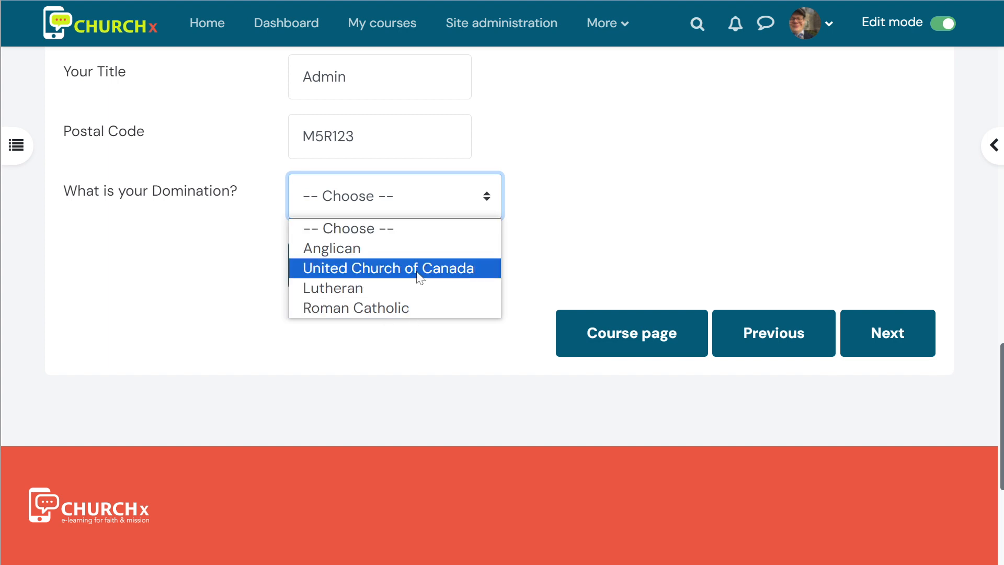
click(416, 249)
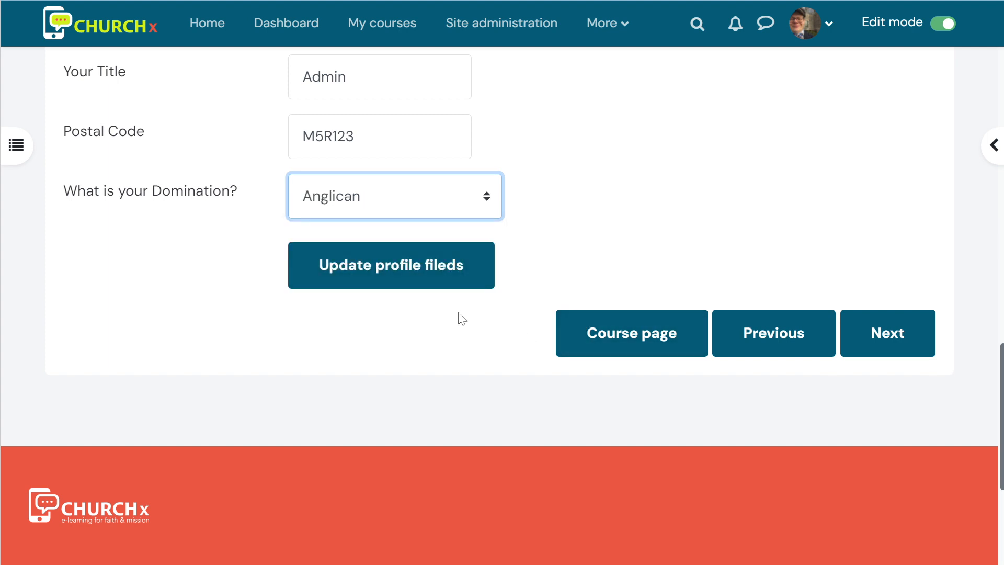
click(408, 268)
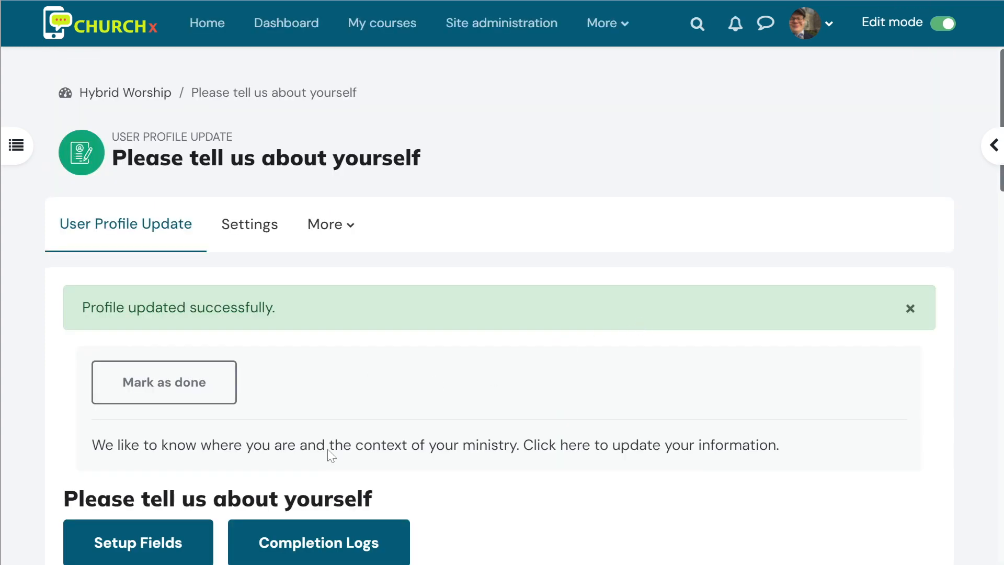
- Review the update notice and the saved answers in the profile form
drag(303, 337, 111, 300)
click(455, 354)
scroll(502, 374, down, 5)
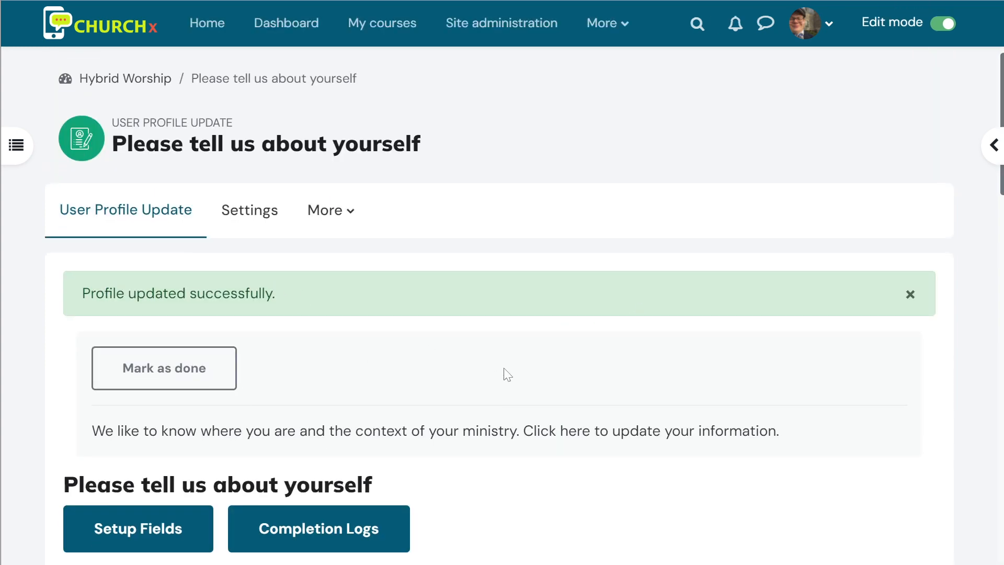
scroll(617, 312, down, 3)
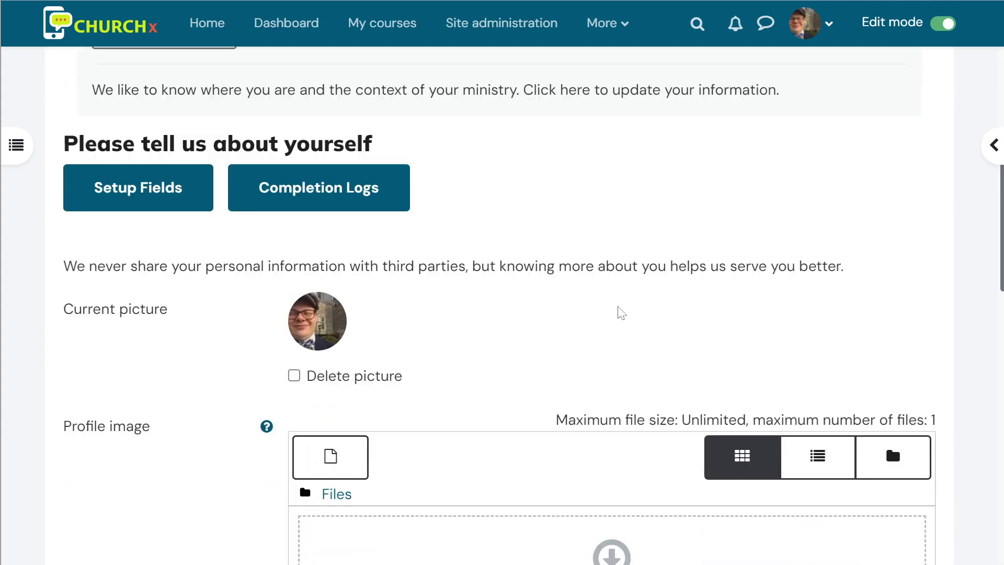
scroll(619, 312, up, 3)
scroll(618, 312, down, 13)
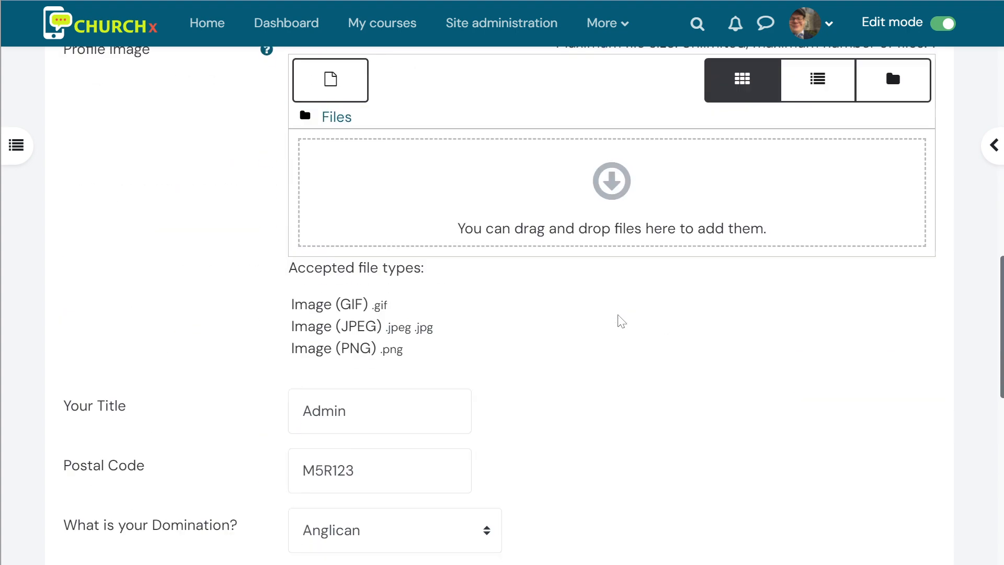
scroll(609, 311, up, 2)
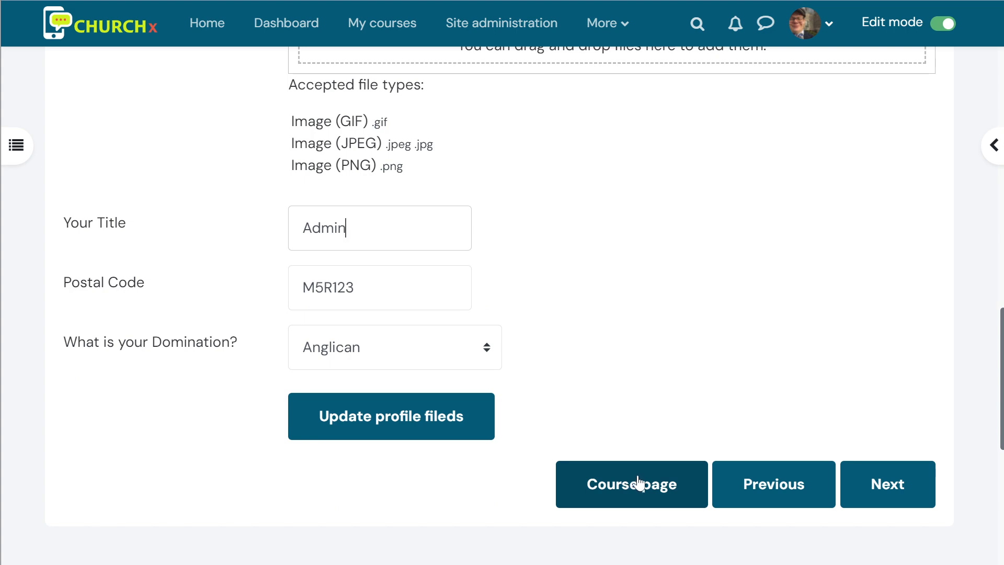
- Return to the course page and find the "Please tell us about yourself" activity under Let's Get Started!
scroll(745, 396, down, 13)
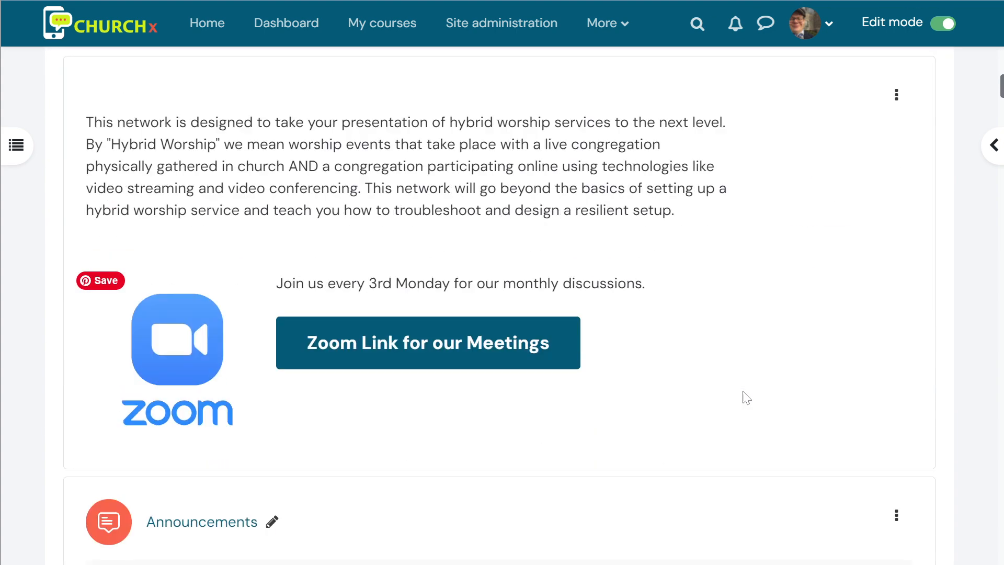
scroll(746, 398, down, 15)
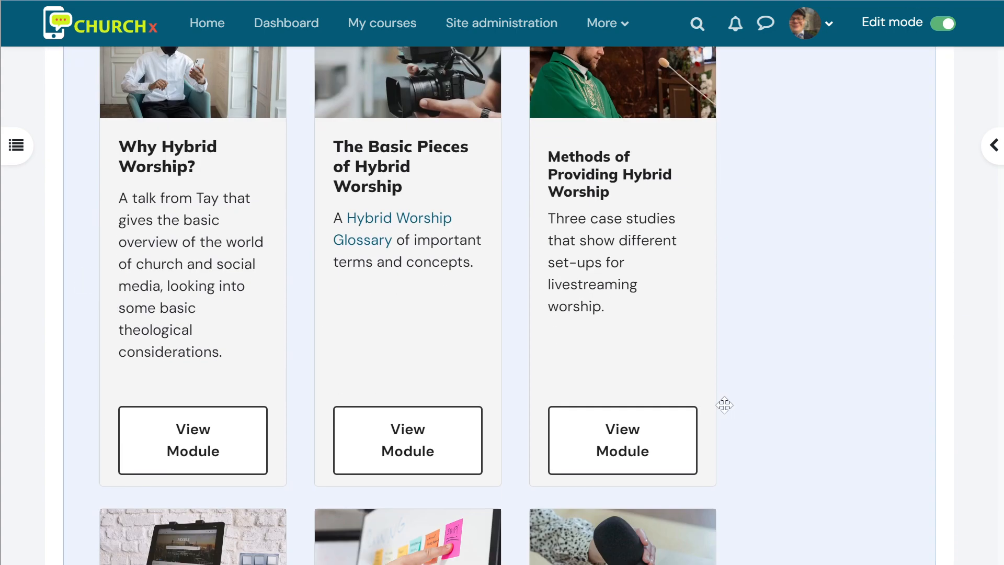
scroll(724, 405, down, 5)
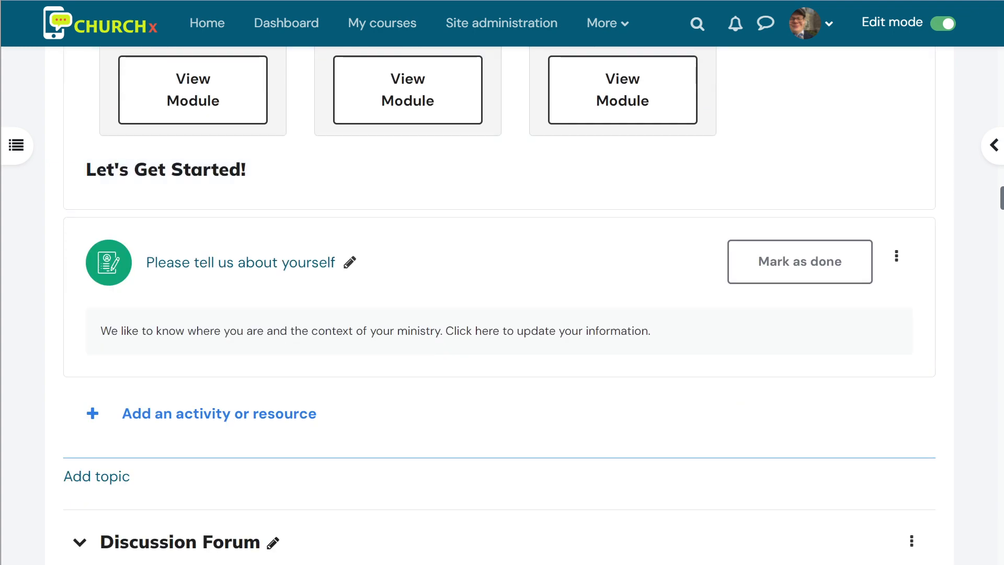